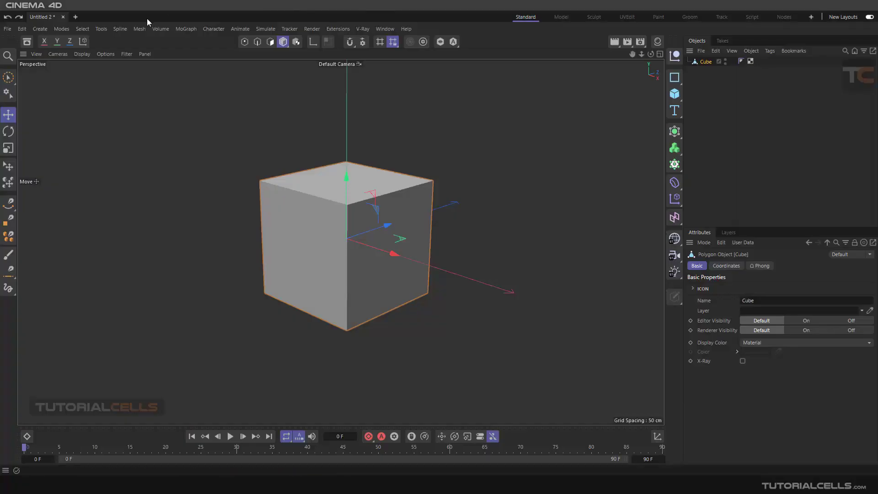
- Tear off the Mesh > Cut submenu as a floating palette at the viewport's upper-left
{"action": "left_click", "coordinate": [140, 30]}
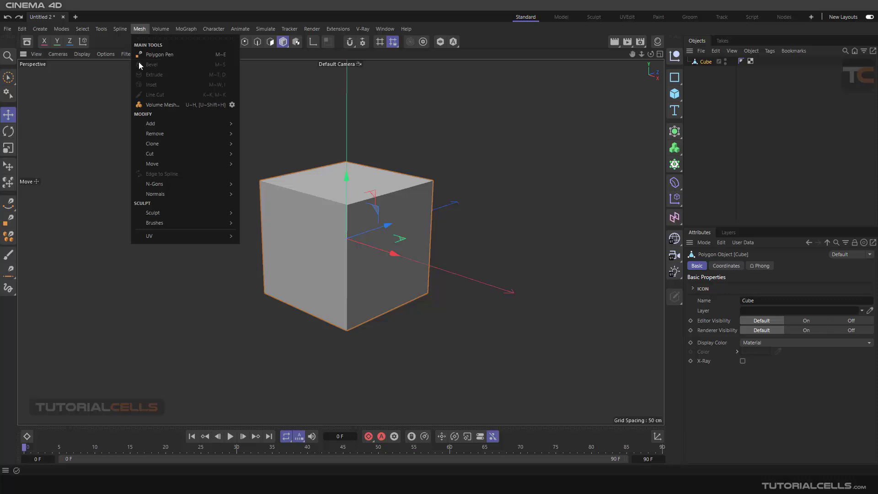
{"action": "mouse_move", "coordinate": [163, 155]}
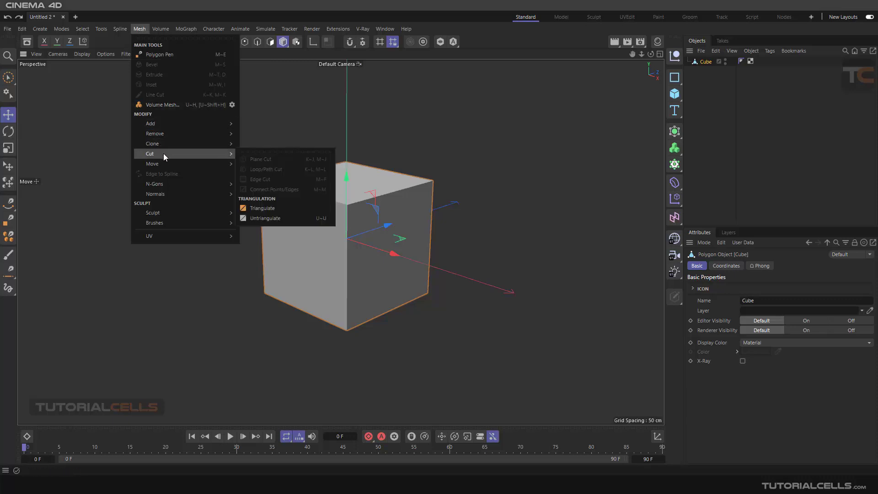
{"action": "left_click", "coordinate": [251, 152]}
{"action": "left_click_drag", "start_coordinate": [259, 143], "coordinate": [83, 96]}
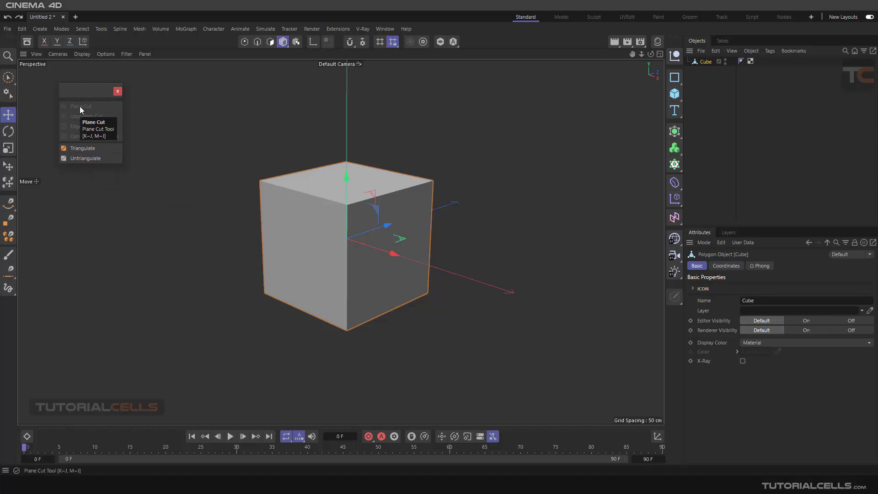
- Close the palette's layout options unchanged and switch the cube to polygon mode
{"action": "right_click", "coordinate": [84, 106]}
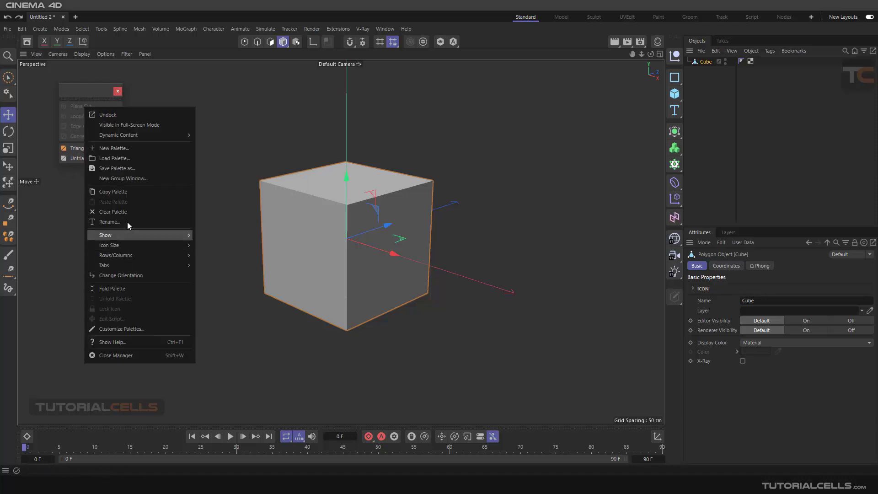
{"action": "left_click", "coordinate": [207, 92]}
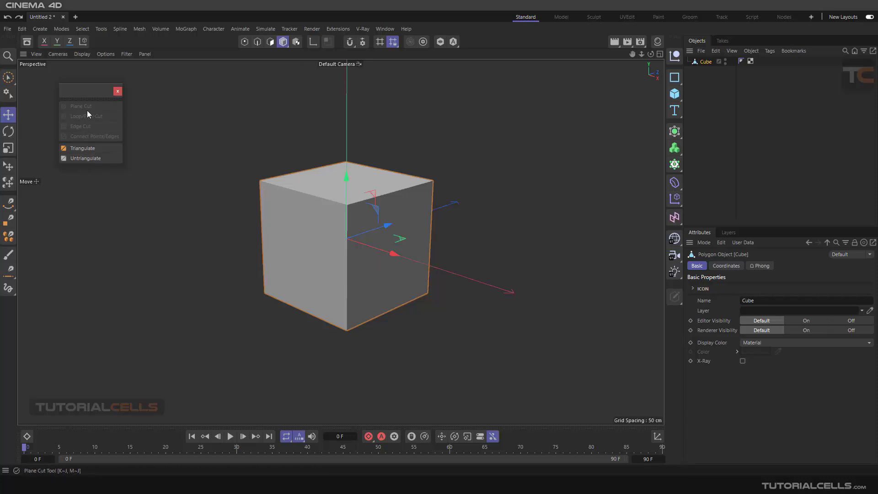
{"action": "left_click", "coordinate": [269, 43]}
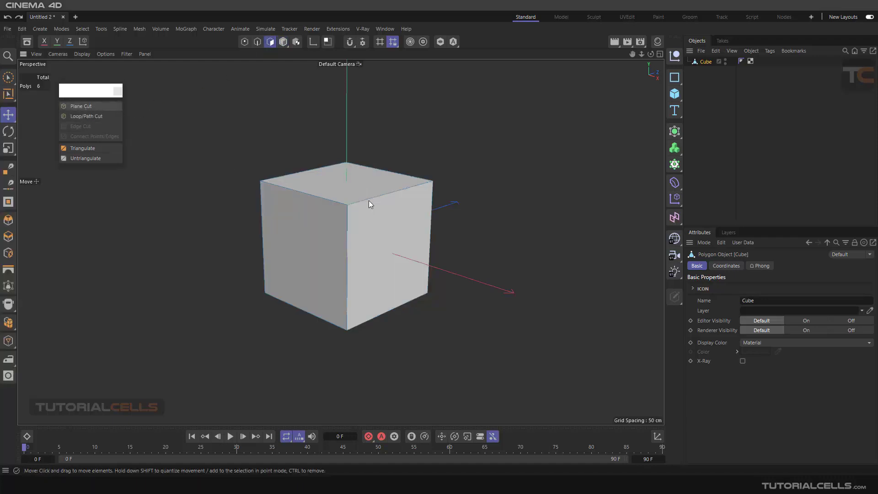
- Cycle through Edges and Points modes back to Polygons, zoom in, and start Plane Cut
{"action": "left_click_drag", "start_coordinate": [368, 202], "coordinate": [366, 214], "text": "alt"}
{"action": "left_click", "coordinate": [256, 42]}
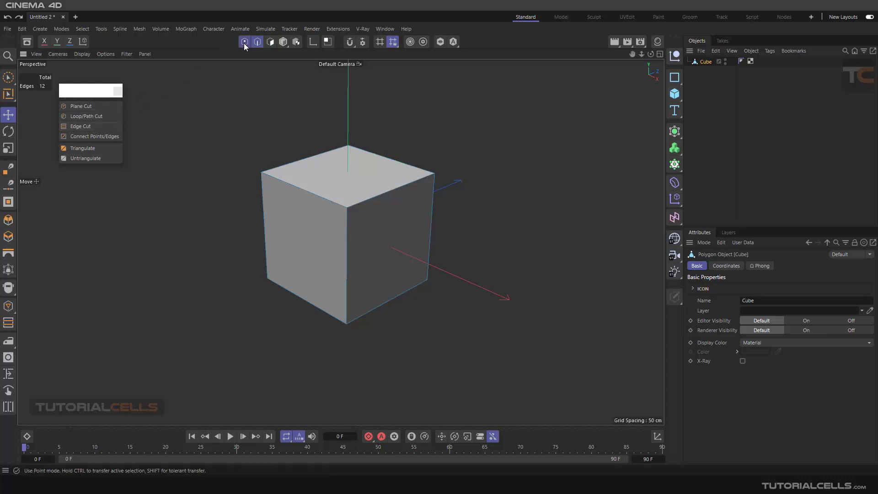
{"action": "left_click", "coordinate": [244, 44]}
{"action": "left_click", "coordinate": [270, 43]}
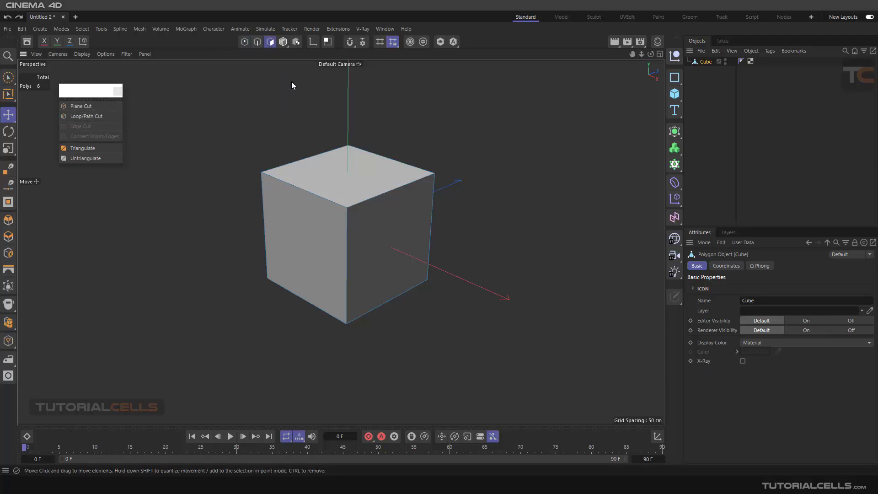
{"action": "scroll", "coordinate": [359, 190], "scroll_direction": "up", "scroll_amount": 4}
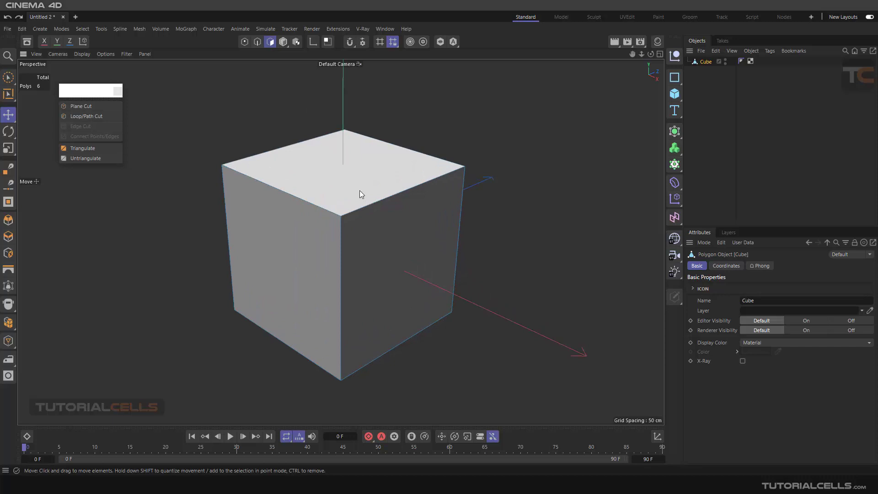
{"action": "left_click", "coordinate": [75, 105]}
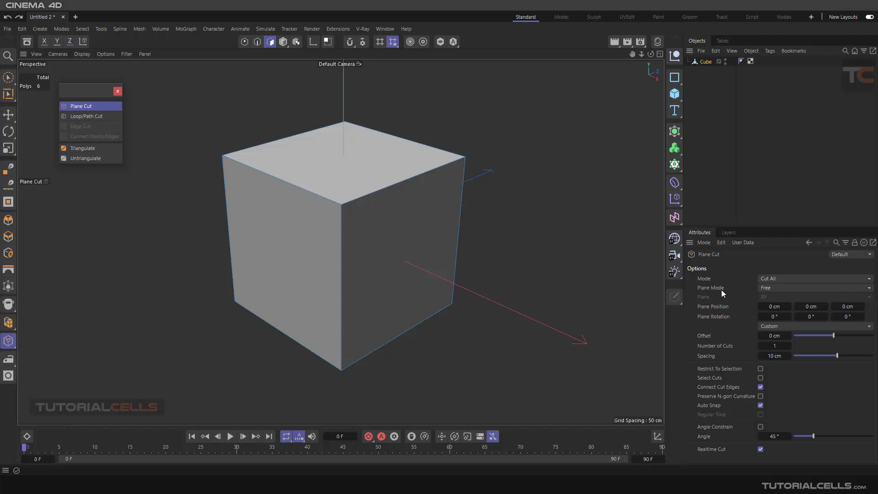
- Keep the Plane Cut's Plane Mode at Free and its Mode at Cut All
{"action": "left_click", "coordinate": [767, 288]}
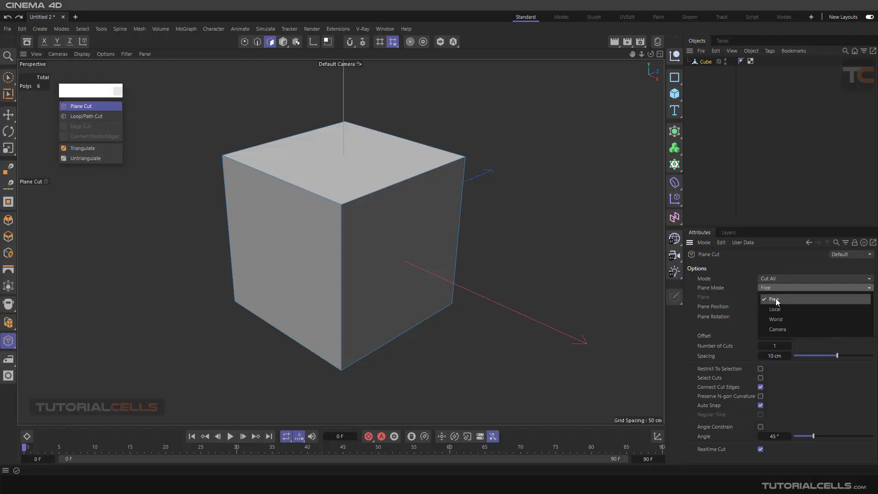
{"action": "left_click", "coordinate": [776, 300]}
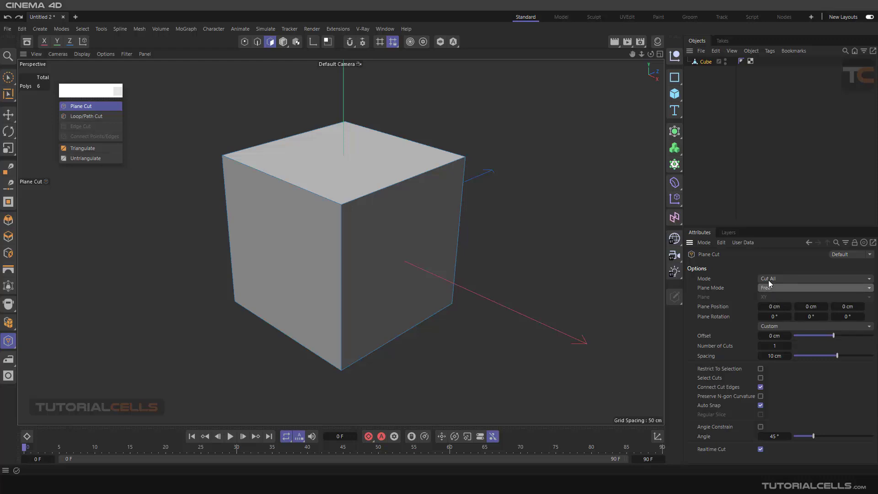
{"action": "left_click", "coordinate": [768, 280]}
{"action": "left_click", "coordinate": [765, 279]}
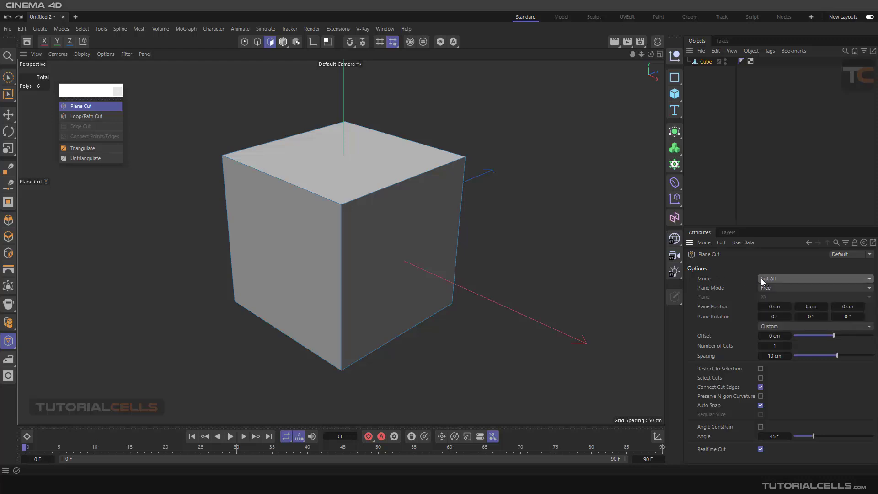
- Draw a diagonal cut line across the cube, adjust both ends, and show four views
{"action": "left_click_drag", "start_coordinate": [498, 146], "coordinate": [185, 301]}
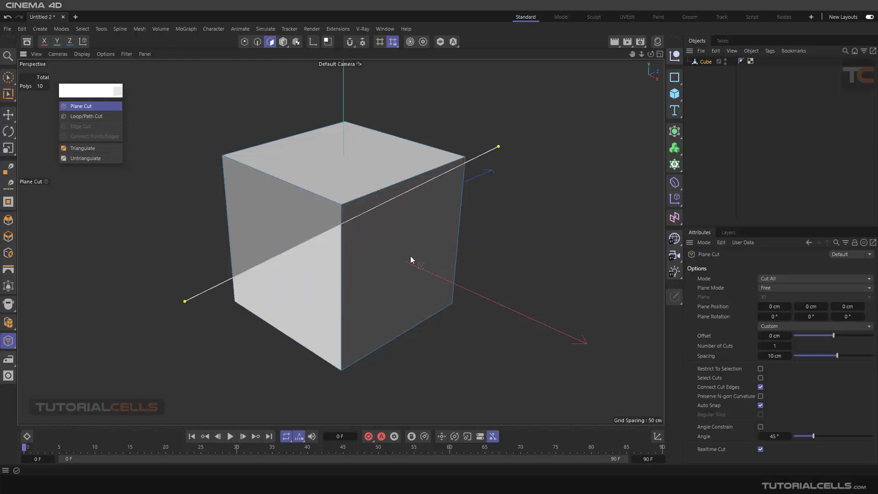
{"action": "left_click_drag", "start_coordinate": [498, 147], "coordinate": [525, 220]}
{"action": "left_click_drag", "start_coordinate": [184, 302], "coordinate": [177, 240]}
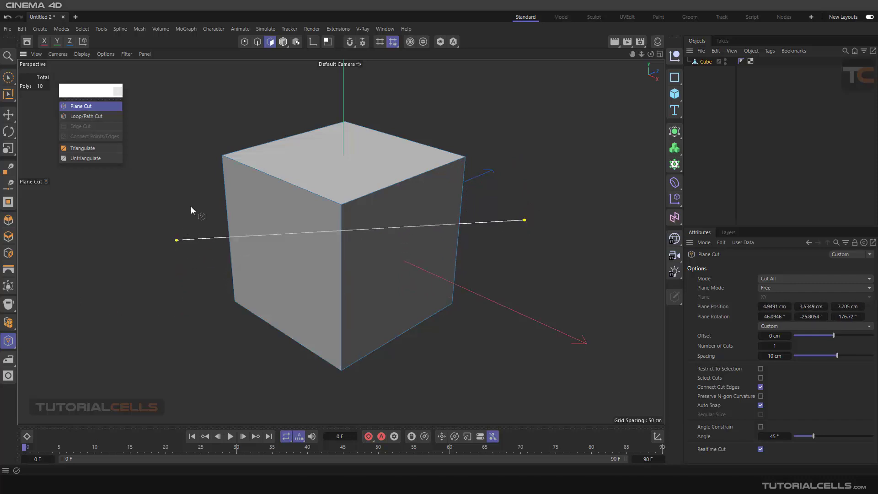
{"action": "middle_click", "coordinate": [449, 233]}
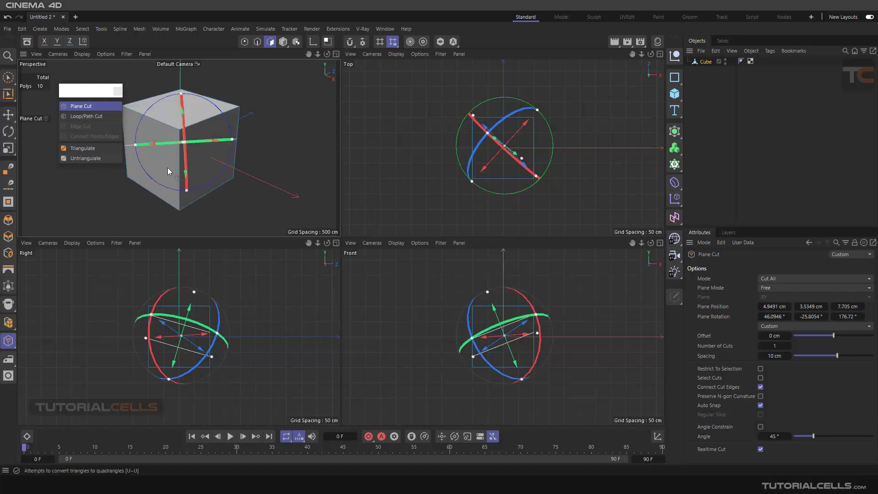
- Move the cut plane to 10.0858/13.1564/-8.373 cm, rotated -5.7704°, -163.0021°, 342.2386°
{"action": "middle_click", "coordinate": [254, 184]}
{"action": "left_click_drag", "start_coordinate": [350, 279], "coordinate": [646, 295], "text": "alt"}
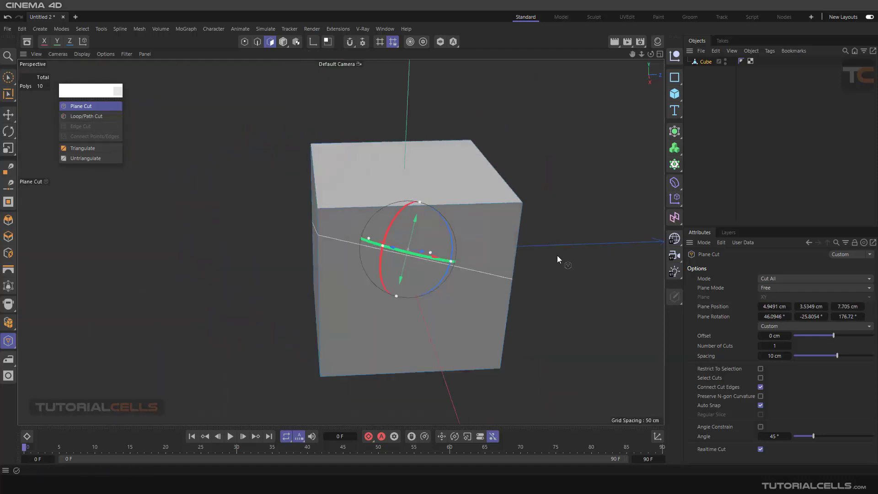
{"action": "middle_click_drag", "start_coordinate": [567, 257], "coordinate": [480, 247], "text": "alt"}
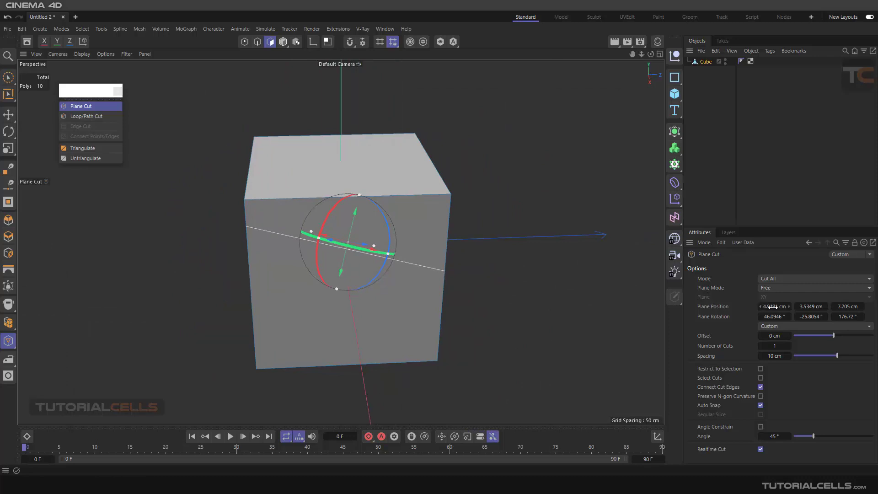
{"action": "left_click_drag", "start_coordinate": [771, 306], "coordinate": [848, 316]}
{"action": "mouse_move", "coordinate": [607, 294]}
{"action": "left_mouse_down", "text": "alt"}
{"action": "mouse_move", "coordinate": [374, 256]}
{"action": "mouse_move", "coordinate": [383, 232]}
{"action": "mouse_move", "coordinate": [414, 258]}
{"action": "mouse_move", "coordinate": [377, 214]}
{"action": "mouse_move", "coordinate": [389, 224]}
{"action": "mouse_move", "coordinate": [344, 221]}
{"action": "mouse_move", "coordinate": [357, 221]}
{"action": "mouse_move", "coordinate": [264, 287]}
{"action": "left_mouse_up", "text": "alt"}
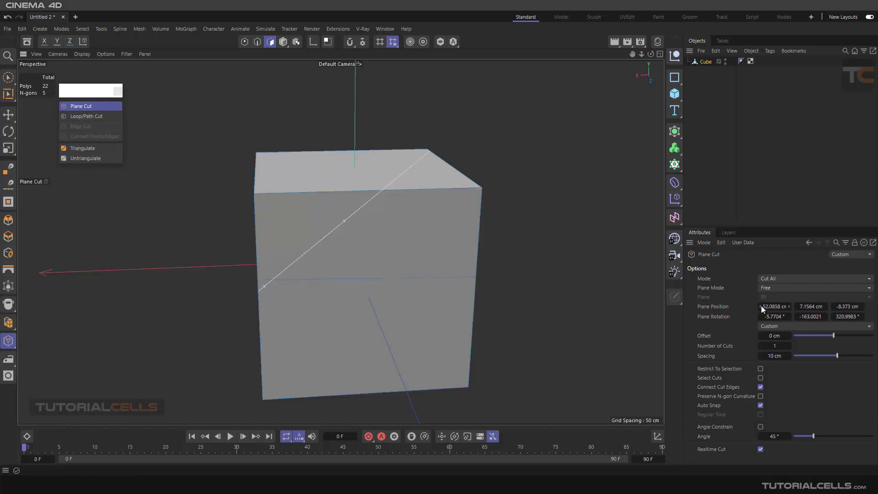
{"action": "left_click_drag", "start_coordinate": [772, 306], "coordinate": [362, 257]}
- Rotate the cut to 342.2386° around Z and commit it, starting a new cut line
{"action": "left_click_drag", "start_coordinate": [356, 224], "coordinate": [338, 235]}
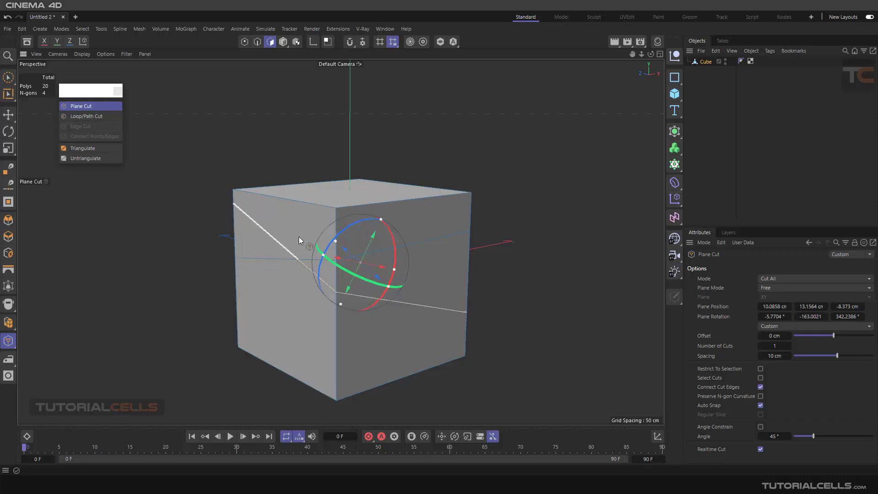
{"action": "mouse_move", "coordinate": [450, 294]}
{"action": "left_mouse_down", "text": "alt"}
{"action": "mouse_move", "coordinate": [302, 288]}
{"action": "mouse_move", "coordinate": [460, 290]}
{"action": "left_mouse_up", "text": "alt"}
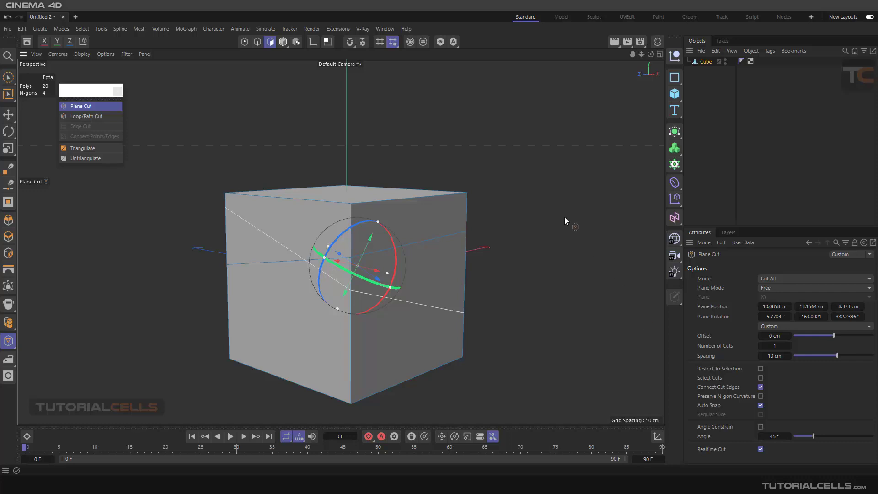
{"action": "left_click", "coordinate": [539, 182]}
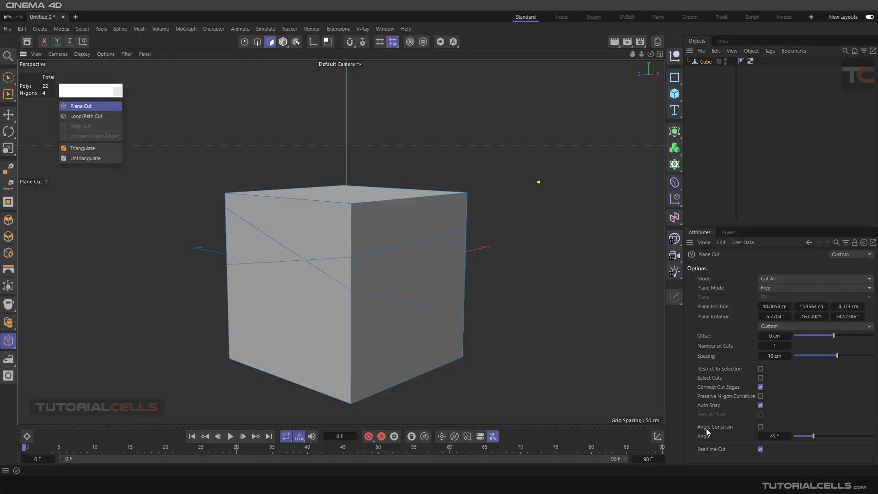
- Turn on Angle Constrain at 45° for the Plane Cut line
{"action": "left_click", "coordinate": [759, 427]}
- Apply another plane cut across the cube and commit it
{"action": "left_click", "coordinate": [261, 399]}
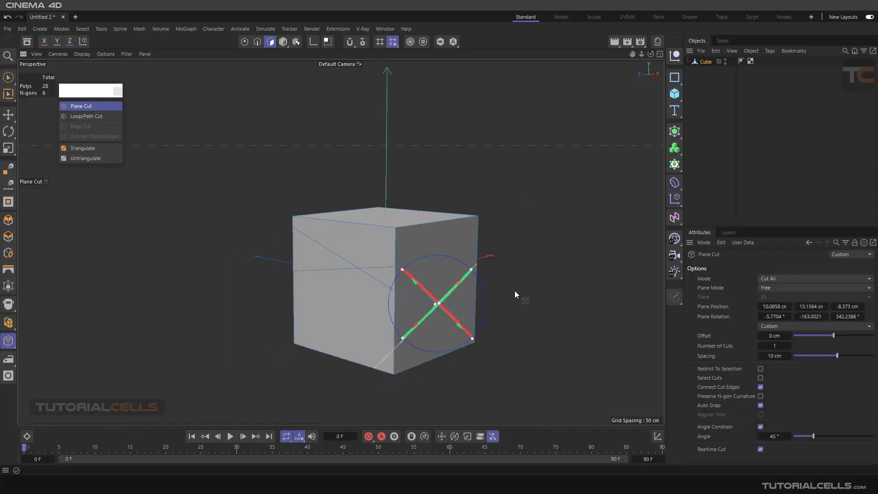
{"action": "left_click_drag", "start_coordinate": [514, 271], "coordinate": [489, 258], "text": "alt"}
{"action": "left_click", "coordinate": [498, 255]}
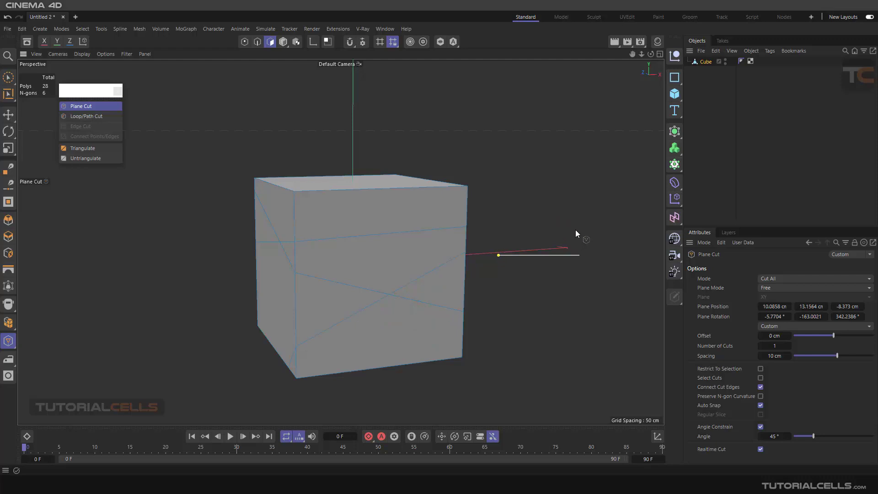
- Cancel the unfinished cut and undo the diagonal cuts, keeping only the horizontal cut
{"action": "key", "text": "Escape"}
{"action": "key", "text": "ctrl+z"}
{"action": "key", "text": "ctrl+y"}
{"action": "key", "text": "e"}
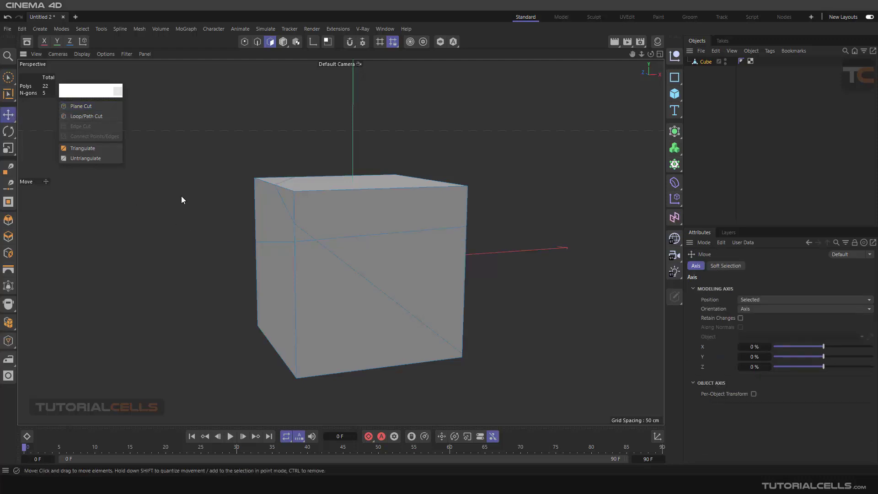
{"action": "key", "text": "ctrl+z"}
- Undo the horizontal cut, restart Plane Cut, and open the Plane Mode dropdown
{"action": "left_click_drag", "start_coordinate": [181, 196], "coordinate": [451, 275], "text": "alt"}
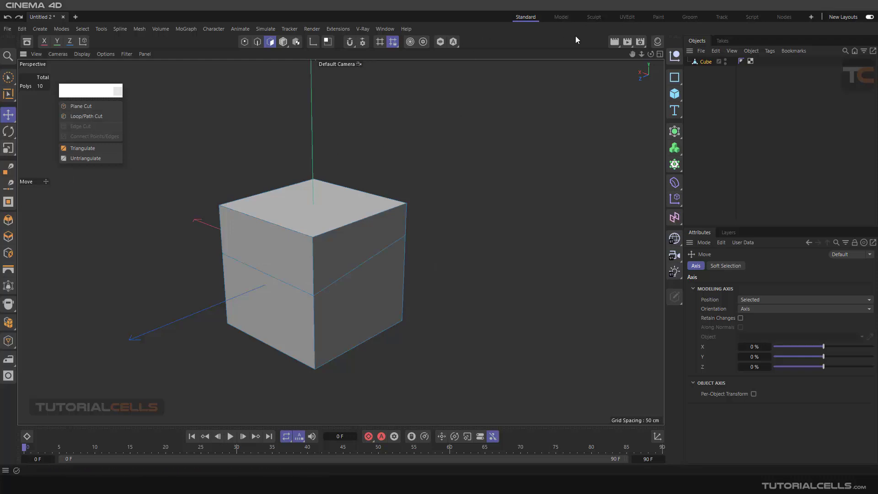
{"action": "key", "text": "ctrl+z"}
{"action": "left_click", "coordinate": [86, 107]}
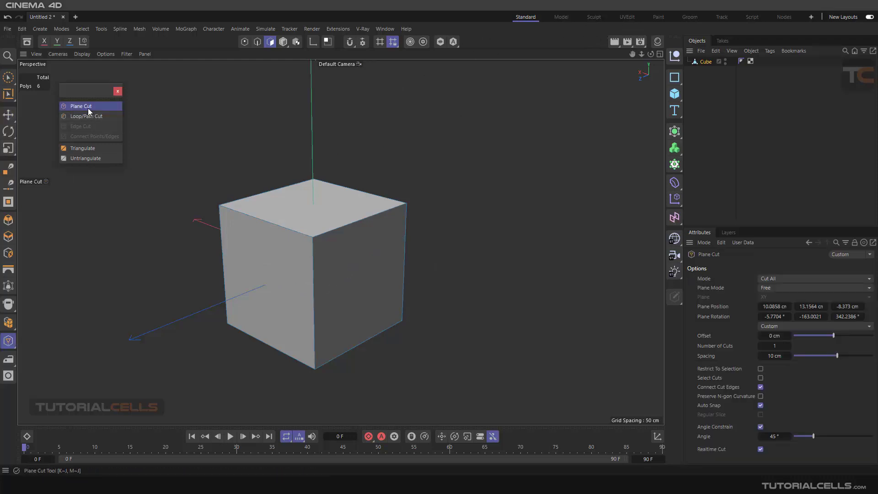
{"action": "left_click", "coordinate": [761, 287]}
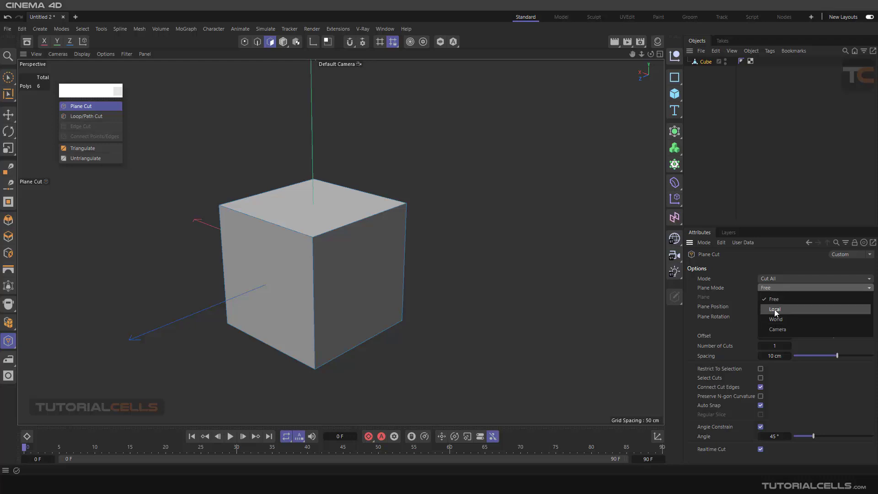
- Set Plane Mode to Local and make a test cut on the cube, then undo it
{"action": "left_click", "coordinate": [774, 309]}
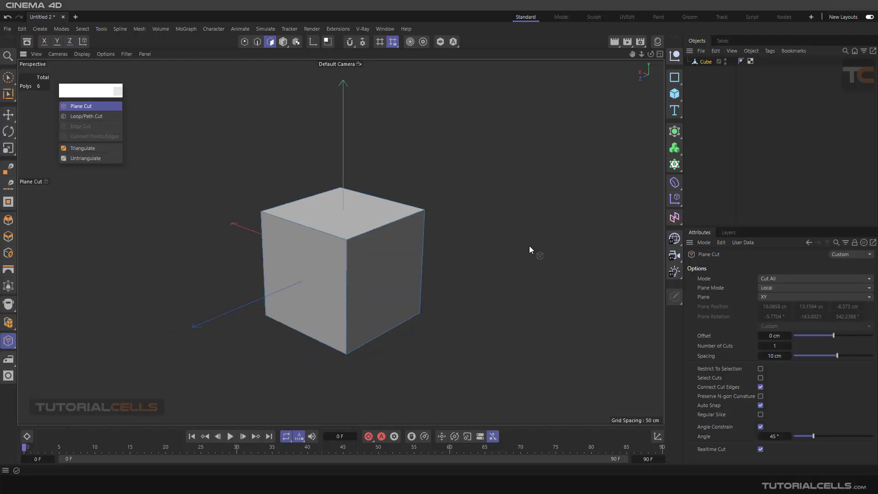
{"action": "scroll", "coordinate": [522, 249], "scroll_direction": "down", "scroll_amount": 3}
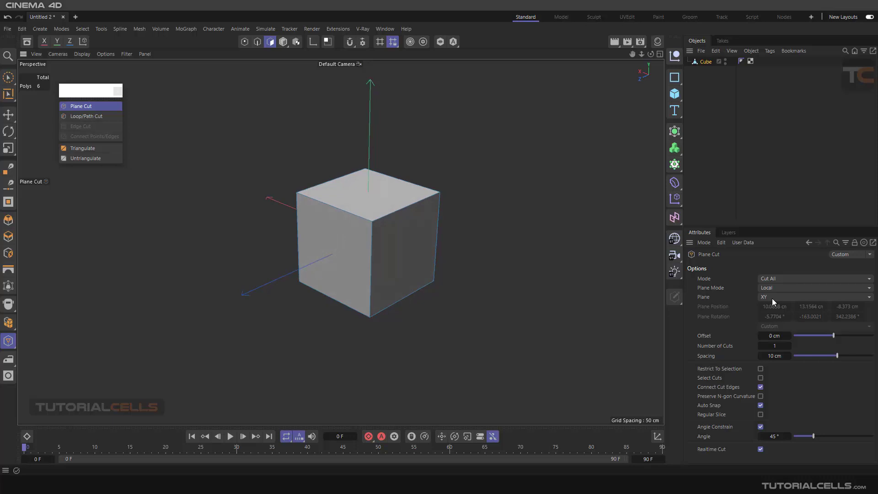
{"action": "scroll", "coordinate": [420, 212], "scroll_direction": "up", "scroll_amount": 2}
{"action": "left_click", "coordinate": [425, 212]}
{"action": "left_click_drag", "start_coordinate": [425, 212], "coordinate": [412, 216], "text": "alt"}
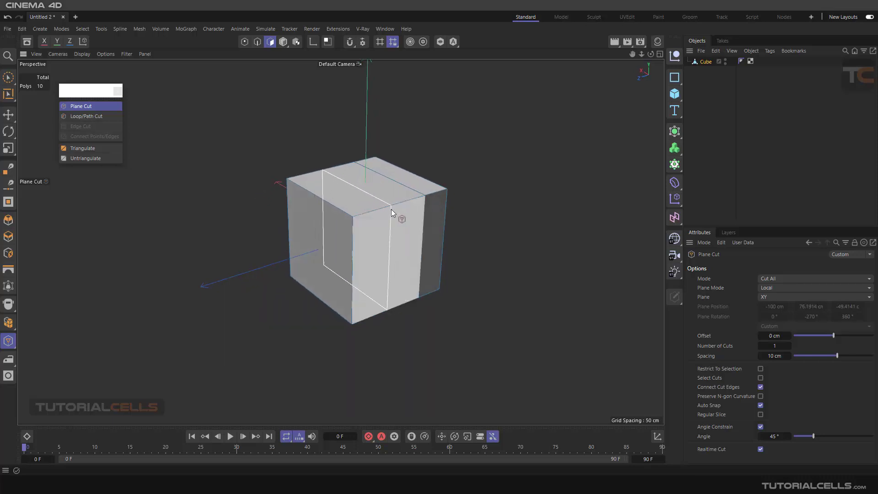
{"action": "key", "text": "ctrl+z"}
{"action": "left_click_drag", "start_coordinate": [409, 210], "coordinate": [435, 217], "text": "alt"}
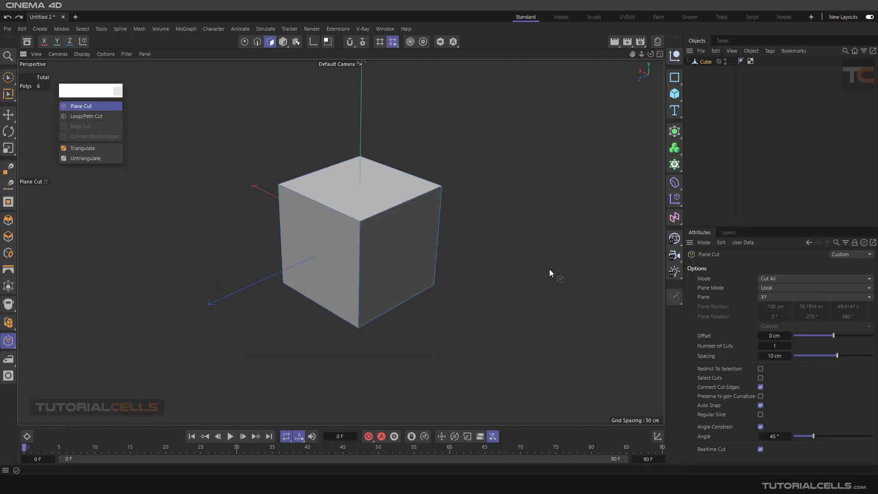
- Change the cutting plane to YZ, then XZ, and switch to the Move tool
{"action": "left_click", "coordinate": [764, 298]}
{"action": "left_click", "coordinate": [777, 319]}
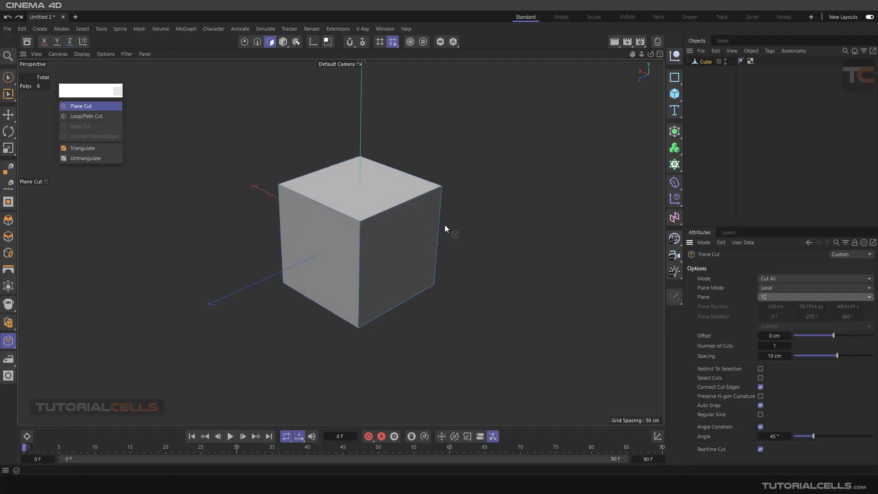
{"action": "left_click", "coordinate": [763, 297]}
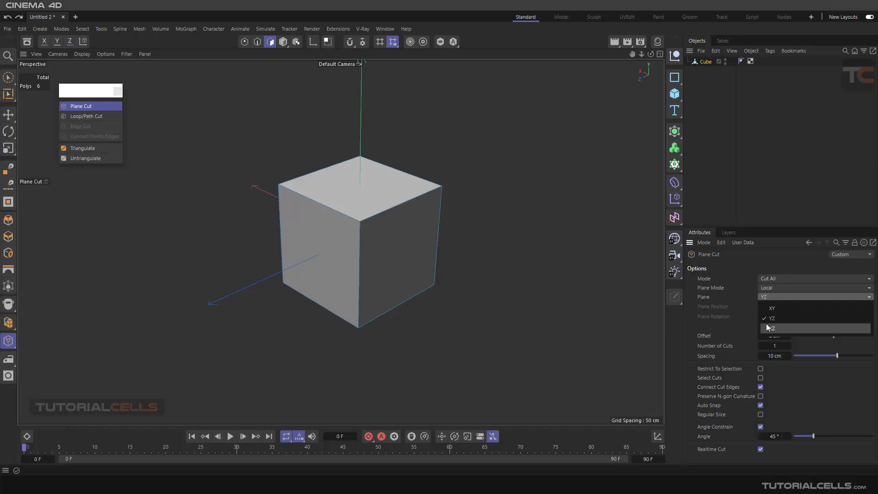
{"action": "left_click", "coordinate": [770, 328]}
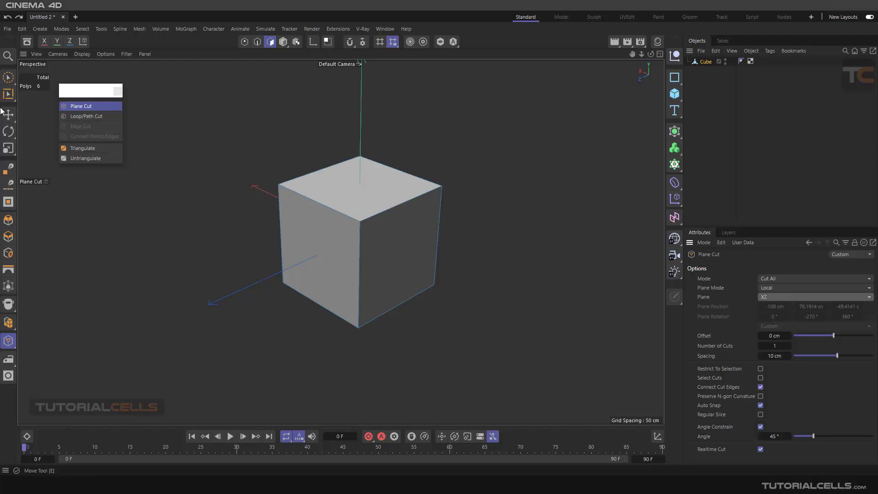
{"action": "key", "text": "e"}
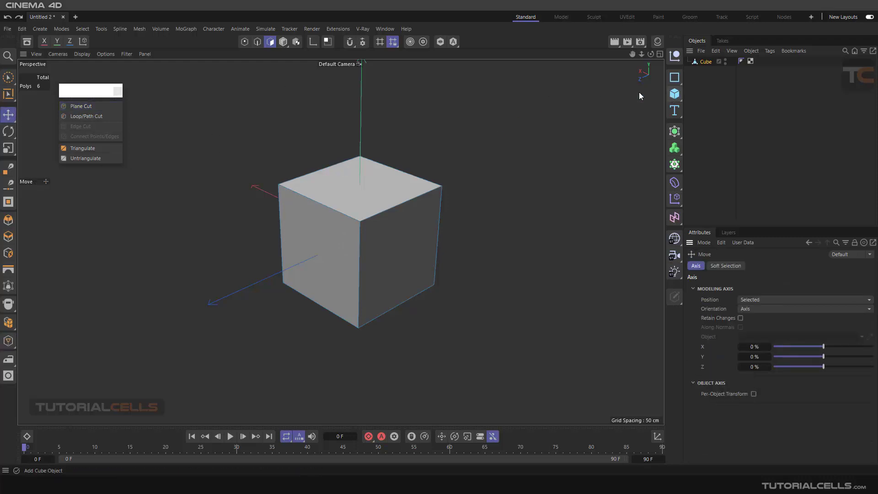
- In Model mode, move the cube left of the origin and rotate it to a tilt
{"action": "left_click", "coordinate": [282, 42]}
{"action": "scroll", "coordinate": [338, 149], "scroll_direction": "down", "scroll_amount": 2}
{"action": "scroll", "coordinate": [317, 185], "scroll_direction": "down", "scroll_amount": 2}
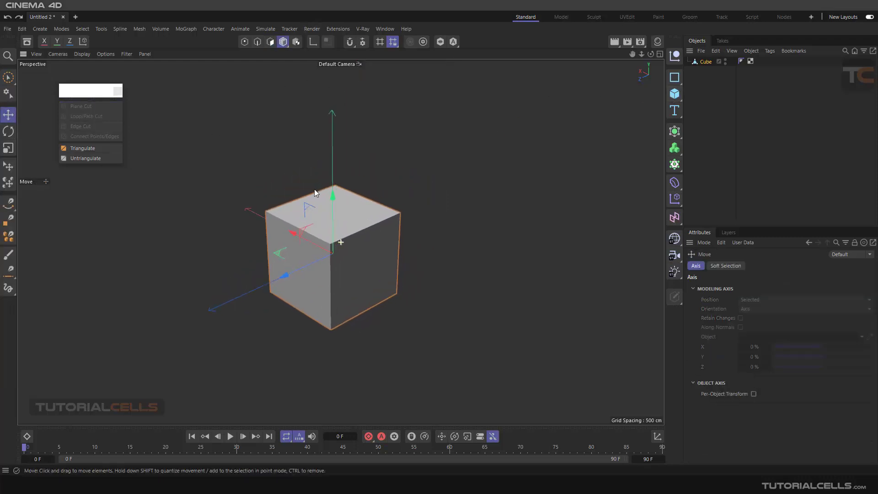
{"action": "left_click_drag", "start_coordinate": [271, 244], "coordinate": [161, 247]}
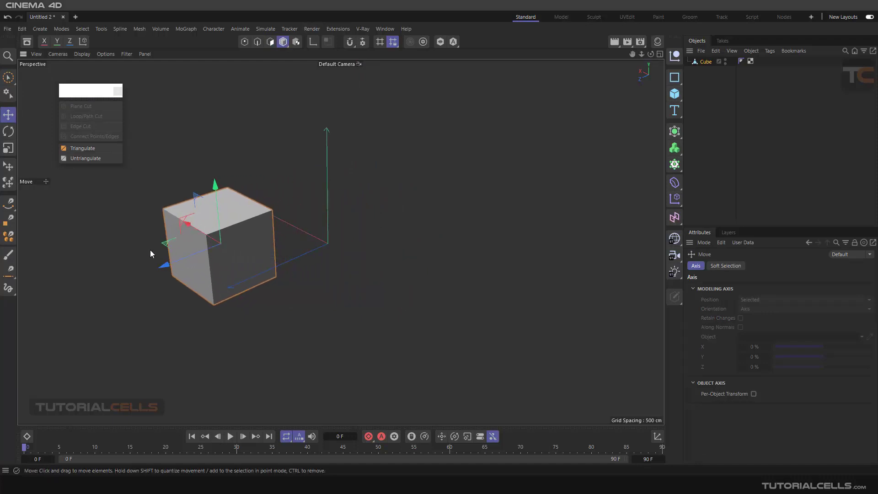
{"action": "key", "text": "r"}
{"action": "left_click_drag", "start_coordinate": [221, 266], "coordinate": [245, 257]}
- Recentre the view, reselect the cube, and return to polygon editing
{"action": "scroll", "coordinate": [295, 188], "scroll_direction": "up", "scroll_amount": 2}
{"action": "left_click", "coordinate": [284, 224]}
{"action": "scroll", "coordinate": [275, 224], "scroll_direction": "down", "scroll_amount": 2}
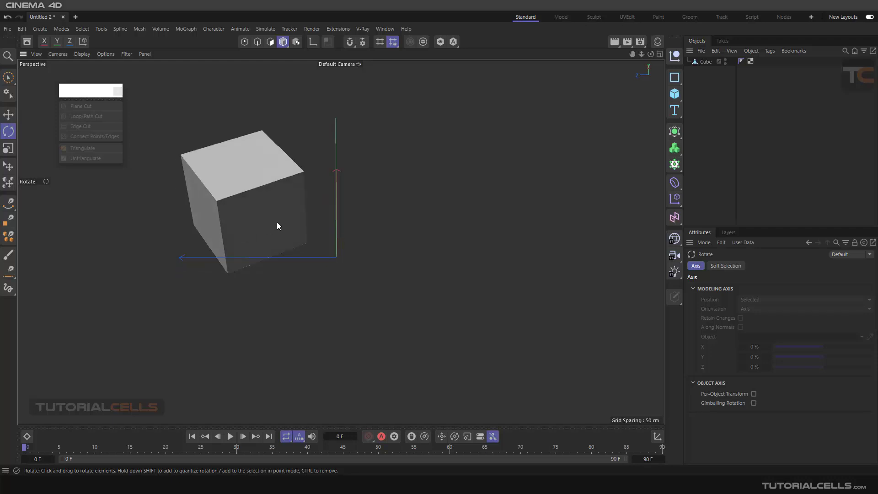
{"action": "middle_click_drag", "start_coordinate": [274, 225], "coordinate": [339, 278], "text": "alt"}
{"action": "left_click", "coordinate": [339, 278]}
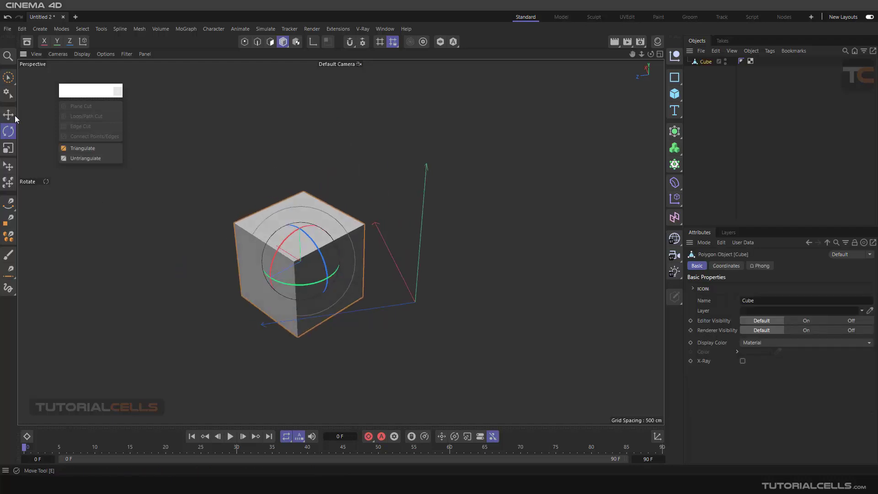
{"action": "key", "text": "e"}
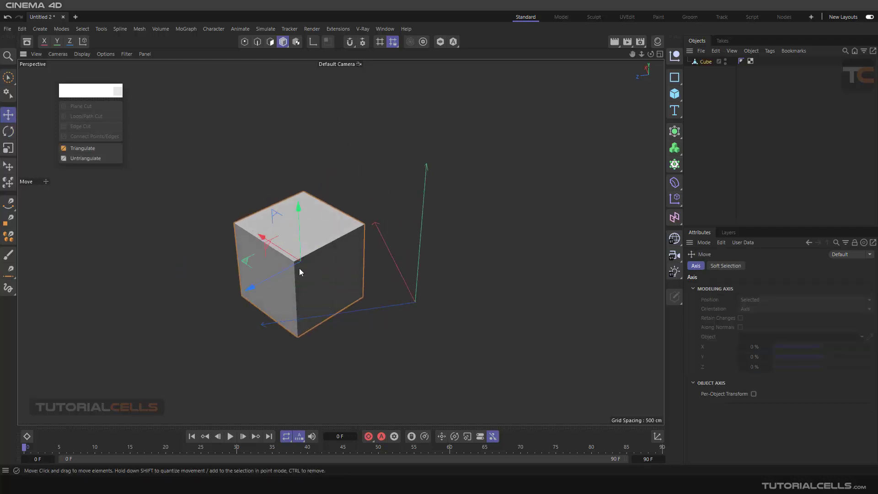
{"action": "scroll", "coordinate": [421, 300], "scroll_direction": "up", "scroll_amount": 1}
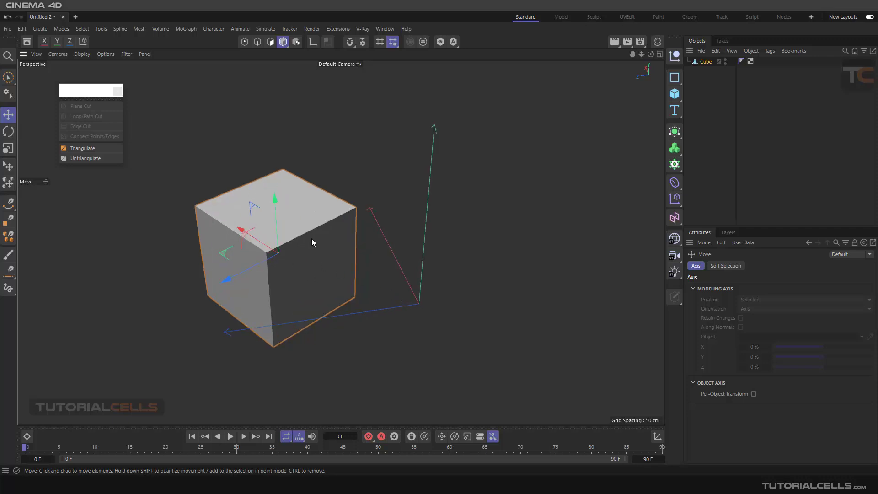
{"action": "scroll", "coordinate": [311, 238], "scroll_direction": "up", "scroll_amount": 3}
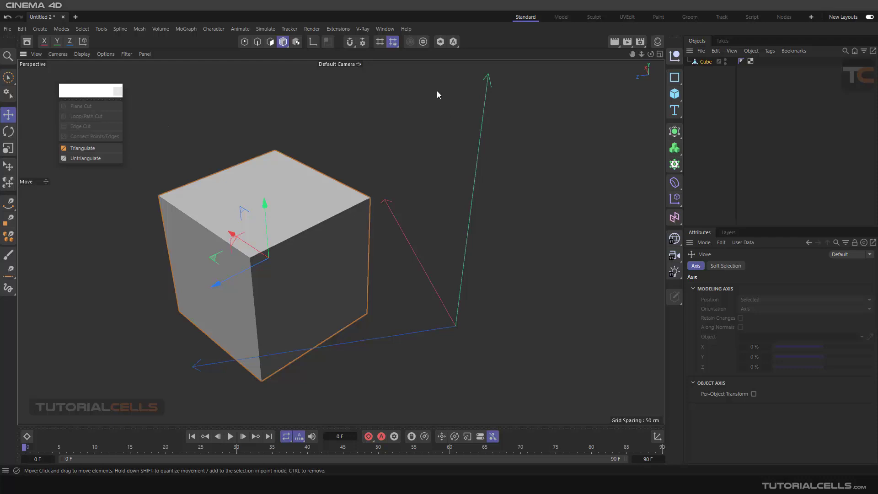
{"action": "left_click", "coordinate": [270, 42]}
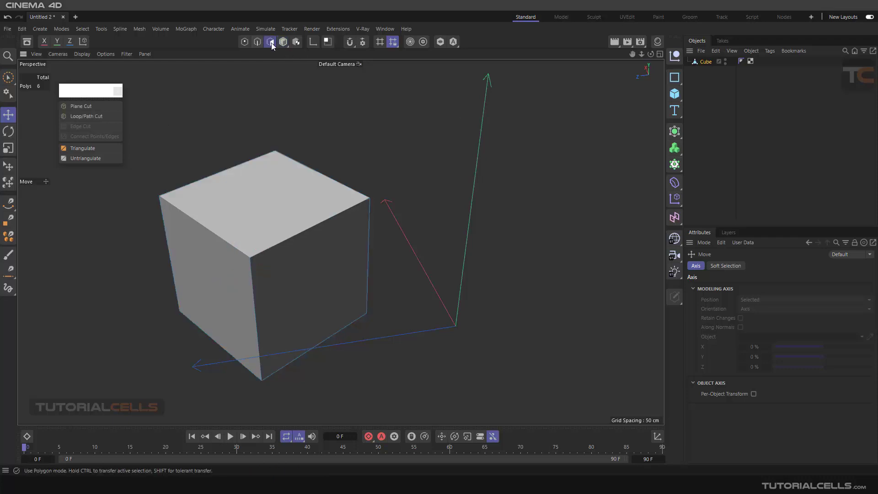
- Start Plane Cut on the cube and change the cutting plane from XZ to XY
{"action": "left_click", "coordinate": [97, 111]}
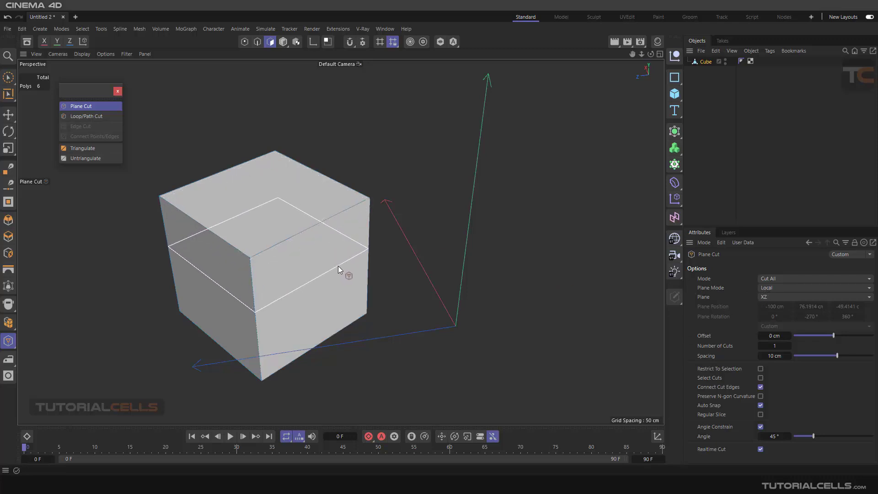
{"action": "left_click", "coordinate": [796, 298]}
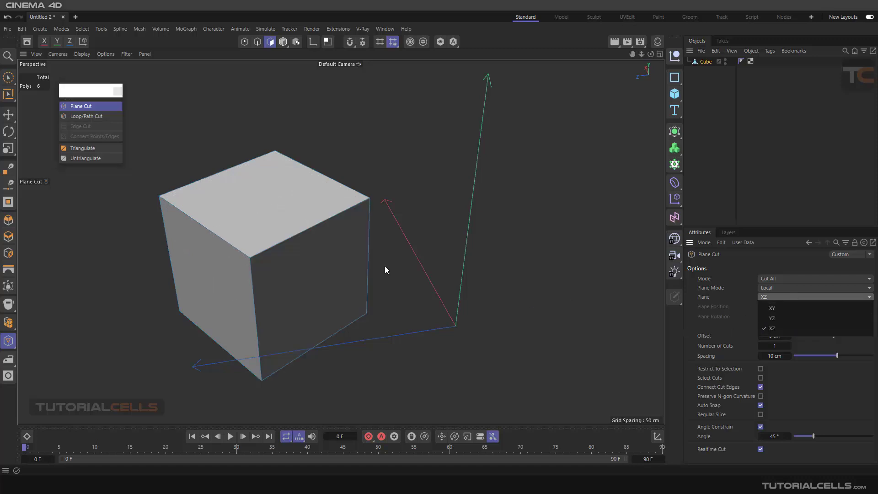
{"action": "left_click", "coordinate": [771, 308]}
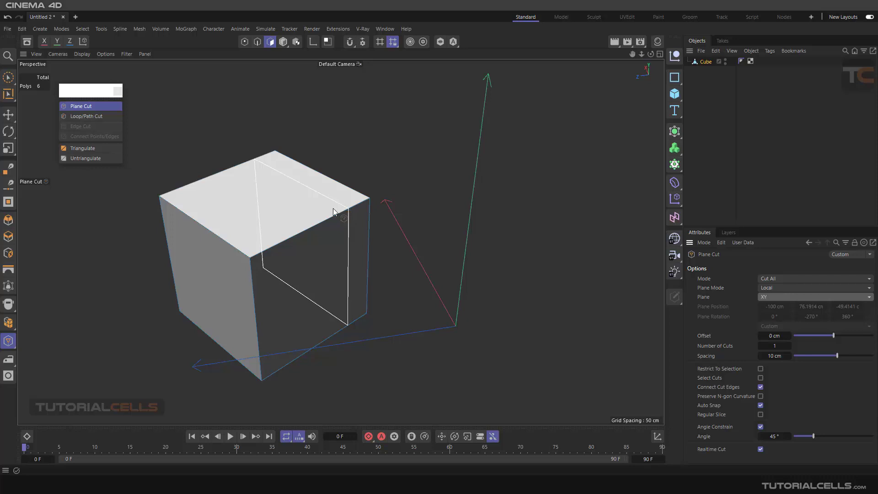
{"action": "left_click", "coordinate": [784, 289]}
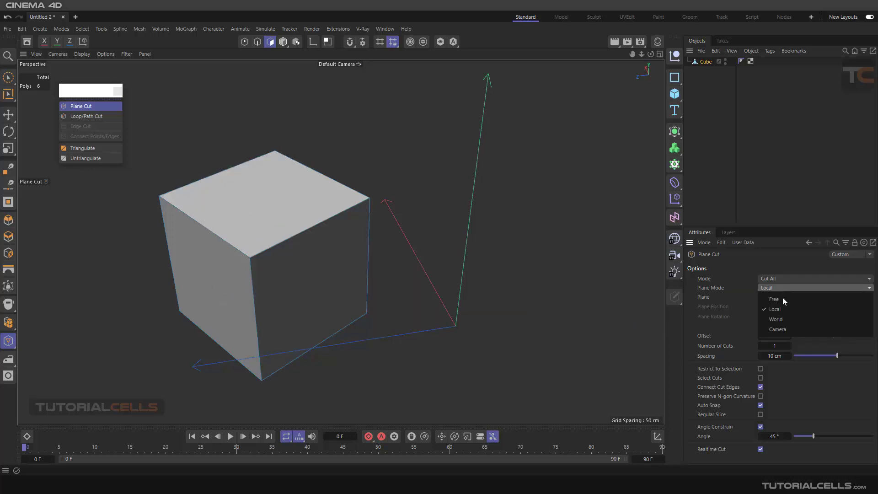
- Preview the cut plane in World mode, return it to Local, then activate the Move tool
{"action": "left_click", "coordinate": [778, 307]}
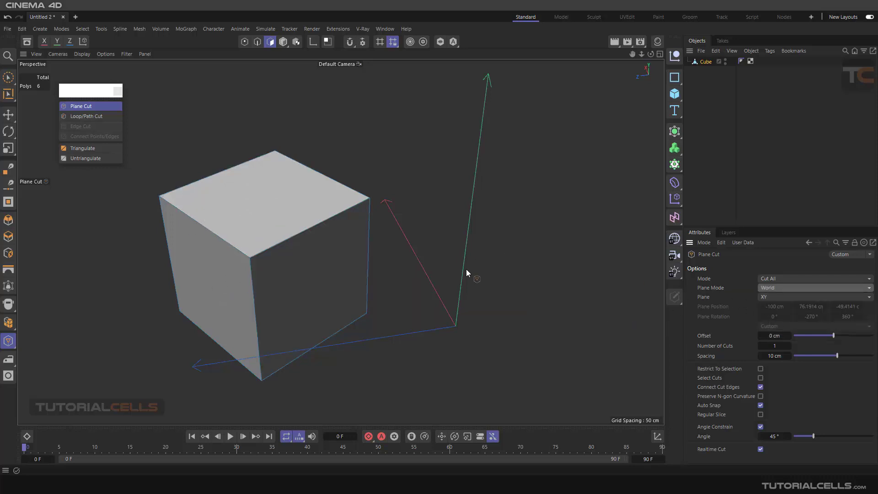
{"action": "left_click_drag", "start_coordinate": [459, 290], "coordinate": [349, 260], "text": "alt"}
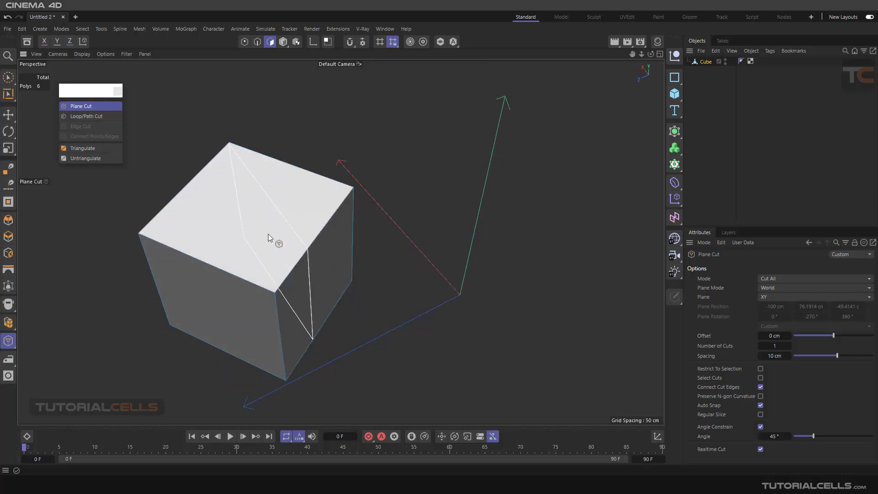
{"action": "left_click", "coordinate": [776, 289]}
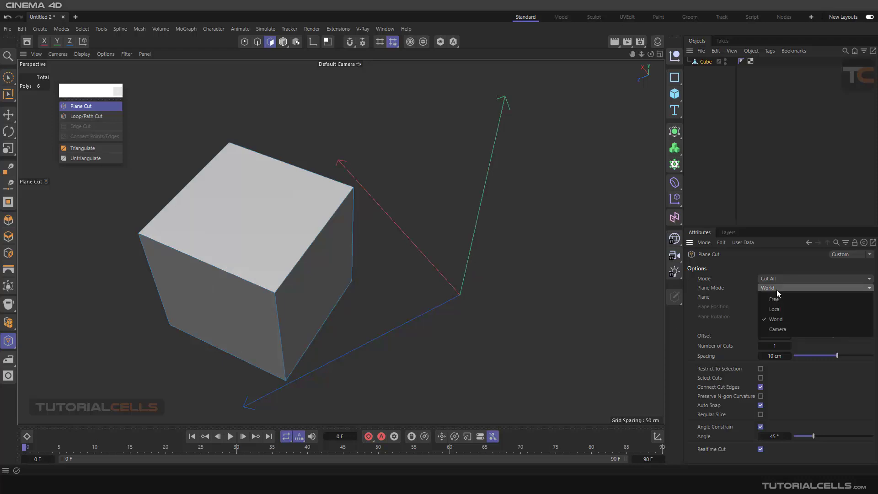
{"action": "left_click", "coordinate": [782, 309]}
{"action": "left_click_drag", "start_coordinate": [555, 297], "coordinate": [370, 256], "text": "alt"}
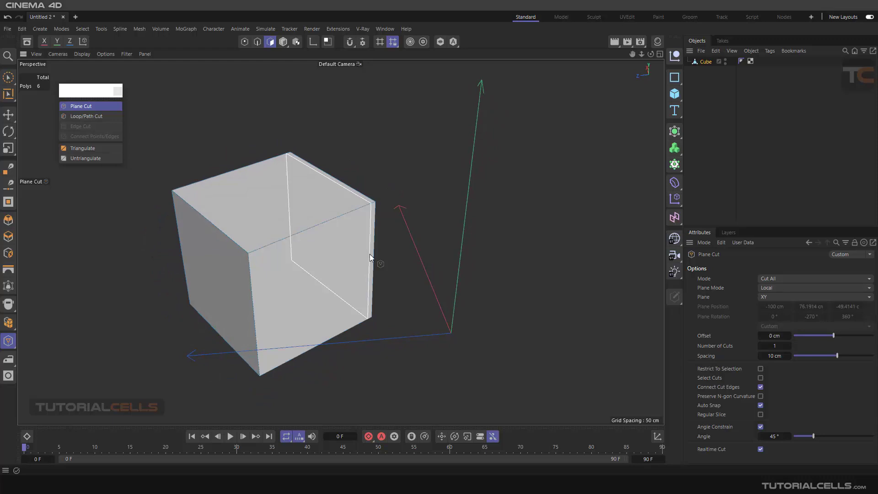
{"action": "left_click_drag", "start_coordinate": [337, 246], "coordinate": [314, 234], "text": "alt"}
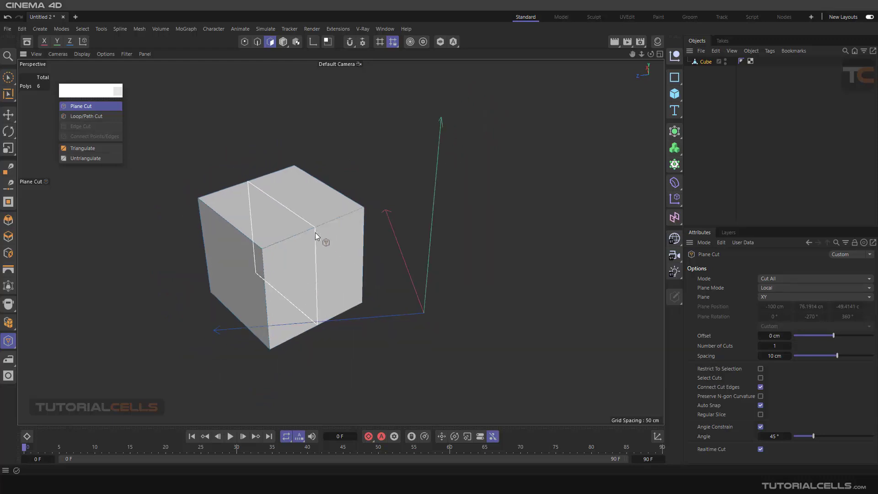
{"action": "left_click", "coordinate": [8, 114]}
{"action": "left_click_drag", "start_coordinate": [156, 208], "coordinate": [370, 232], "text": "alt"}
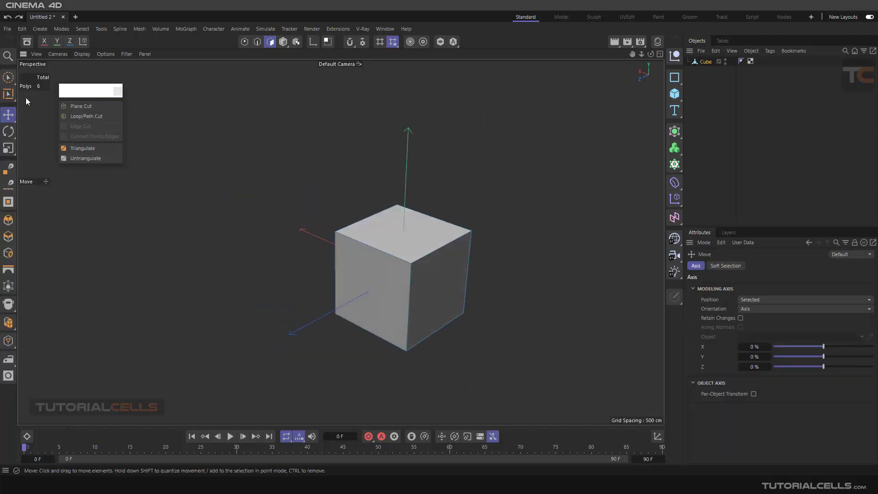
- Restart Plane Cut in Free plane mode and draw a trial cut line across the cube
{"action": "left_click", "coordinate": [81, 107]}
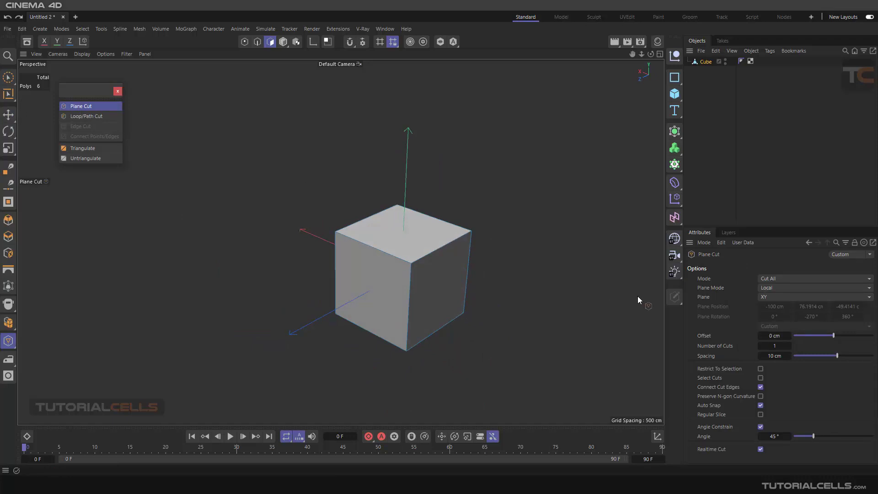
{"action": "left_click", "coordinate": [772, 288]}
{"action": "left_click", "coordinate": [773, 298]}
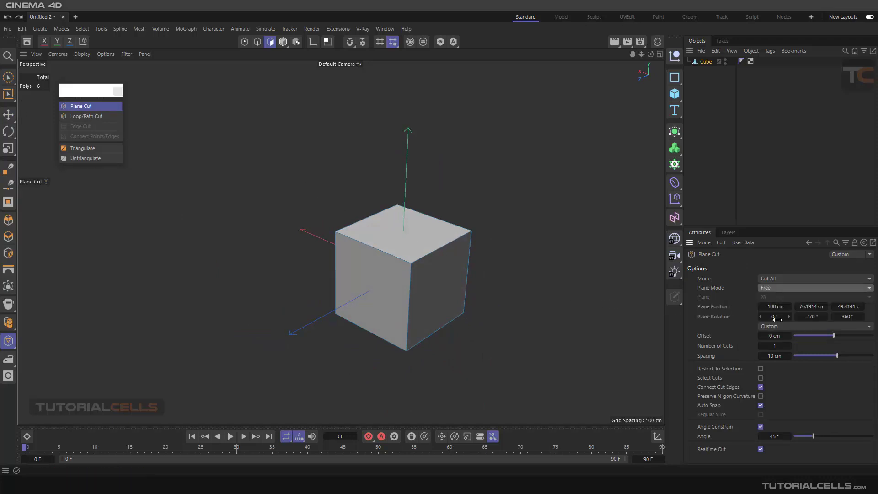
{"action": "left_click", "coordinate": [772, 326]}
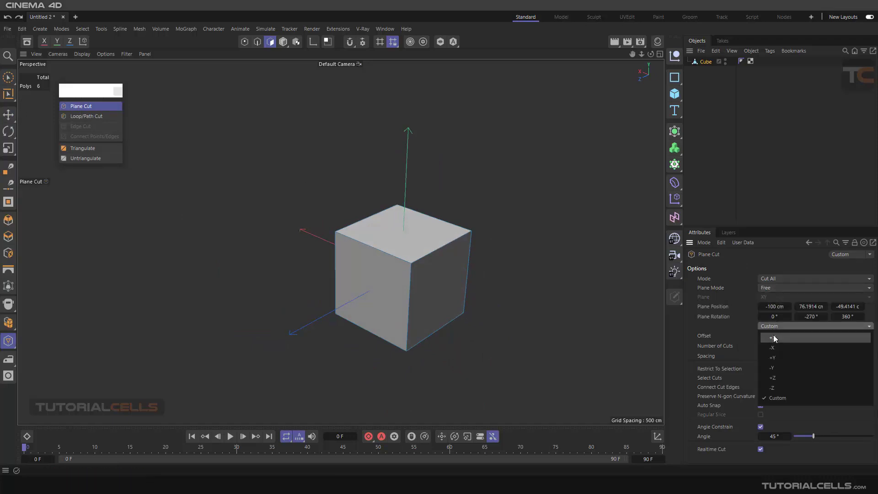
{"action": "left_click", "coordinate": [503, 251]}
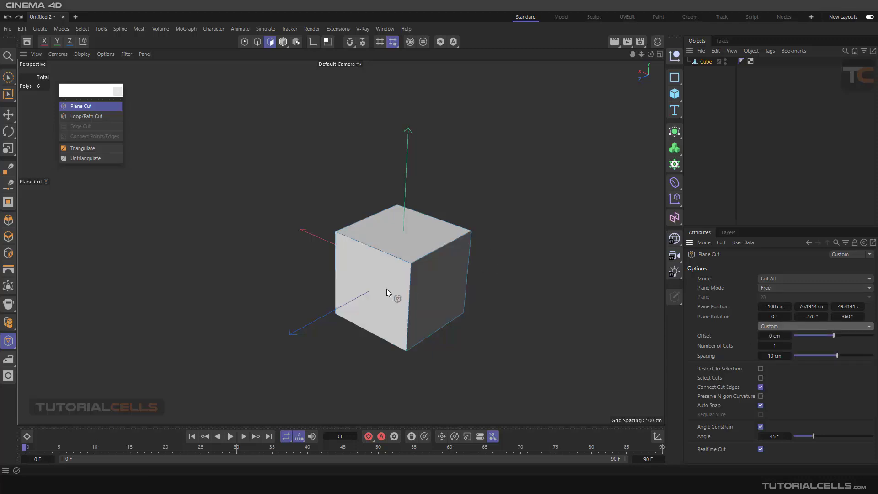
{"action": "left_click_drag", "start_coordinate": [511, 251], "coordinate": [458, 306]}
{"action": "left_click", "coordinate": [760, 427]}
{"action": "left_click", "coordinate": [272, 284]}
- Try the +X, -X and +Y plane presets, then set Plane Mode back to Local
{"action": "left_click", "coordinate": [762, 326]}
{"action": "left_click", "coordinate": [769, 338]}
{"action": "scroll", "coordinate": [369, 248], "scroll_direction": "up", "scroll_amount": 2}
{"action": "left_click_drag", "start_coordinate": [370, 248], "coordinate": [571, 305], "text": "alt"}
{"action": "left_click", "coordinate": [767, 326]}
{"action": "left_click", "coordinate": [769, 348]}
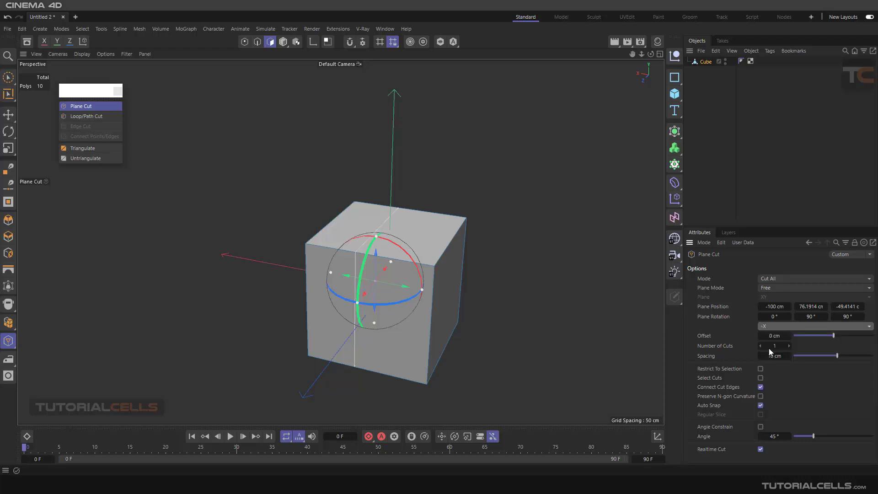
{"action": "left_click", "coordinate": [778, 326]}
{"action": "left_click", "coordinate": [775, 358]}
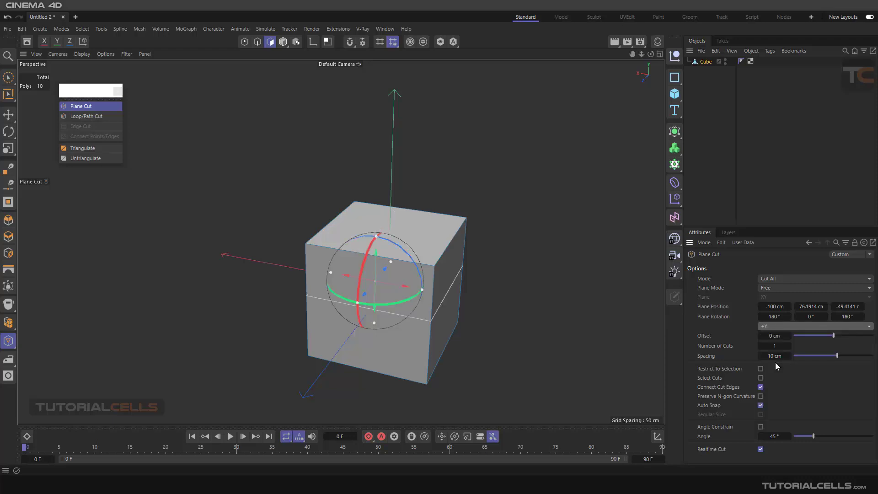
{"action": "left_click", "coordinate": [770, 287]}
{"action": "left_click", "coordinate": [779, 308]}
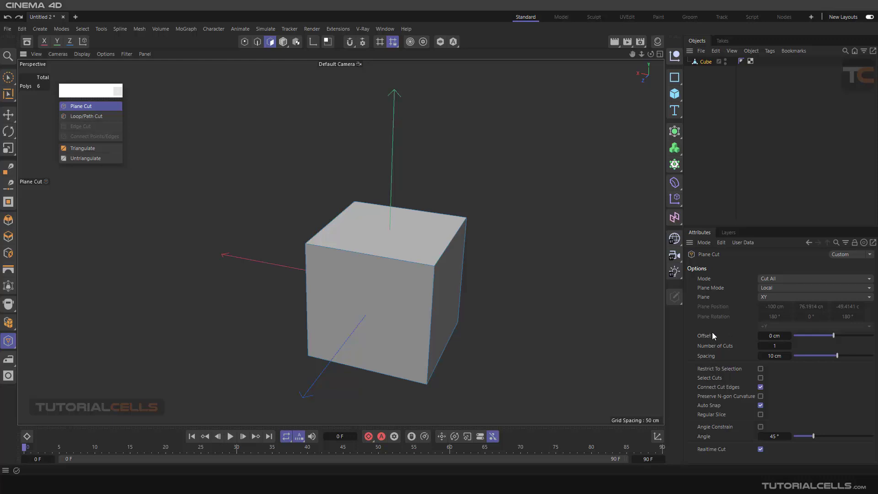
- Scrub the cut plane's Offset through the cube, then reset Offset to 0 cm
{"action": "left_click_drag", "start_coordinate": [525, 298], "coordinate": [443, 281], "text": "alt"}
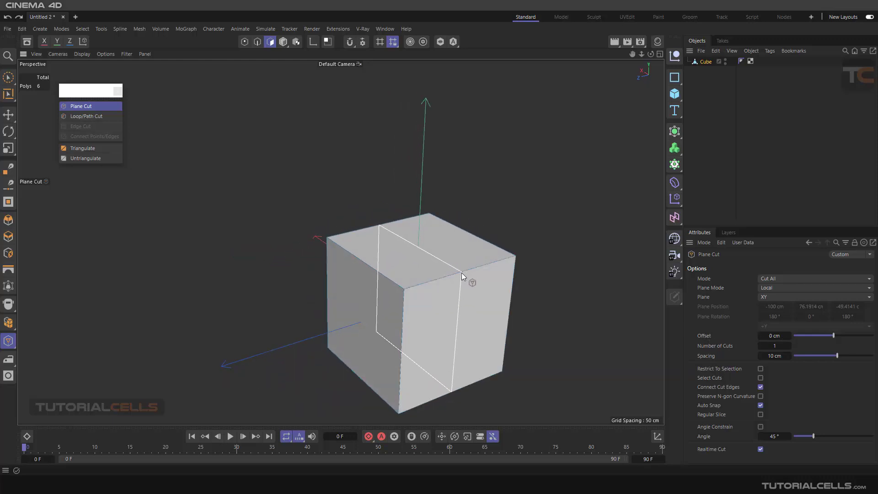
{"action": "scroll", "coordinate": [462, 273], "scroll_direction": "up", "scroll_amount": 2}
{"action": "scroll", "coordinate": [461, 273], "scroll_direction": "up", "scroll_amount": 1}
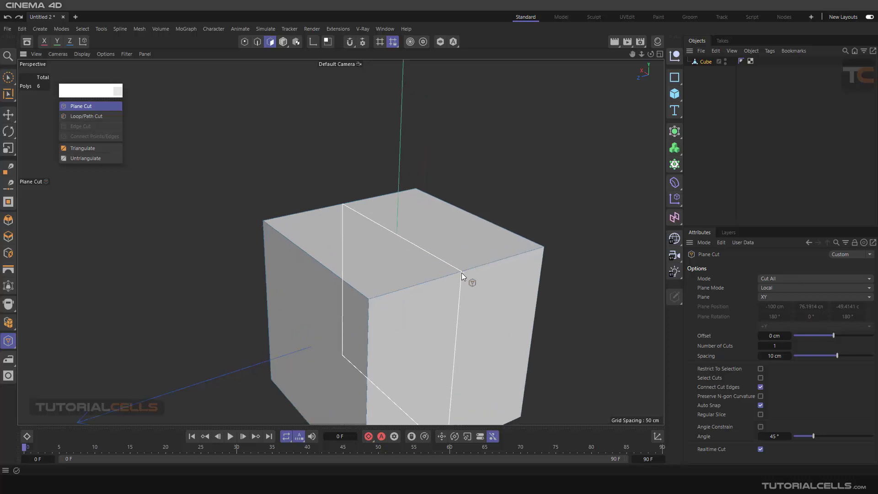
{"action": "left_click_drag", "start_coordinate": [789, 336], "coordinate": [807, 335]}
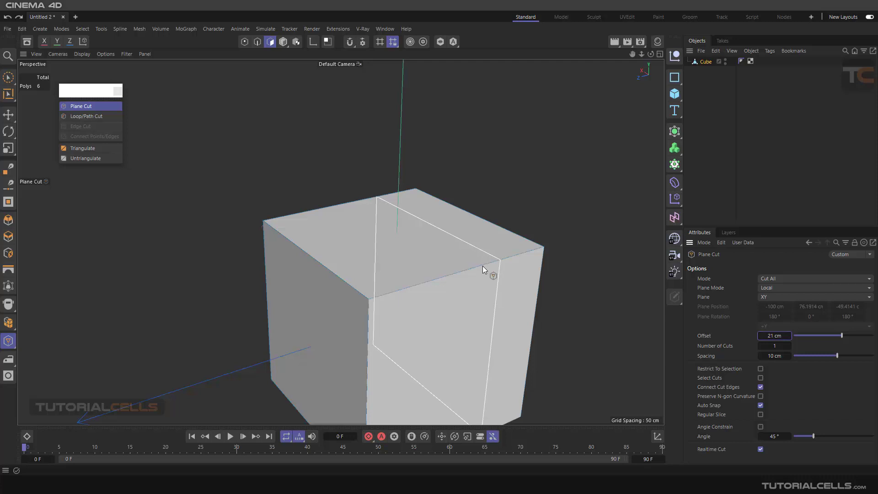
{"action": "scroll", "coordinate": [484, 270], "scroll_direction": "up", "scroll_amount": 2}
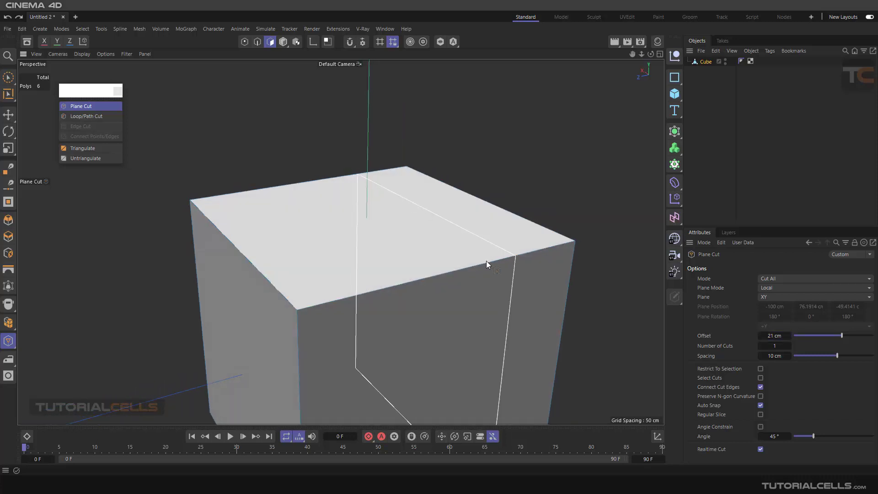
{"action": "left_click_drag", "start_coordinate": [772, 335], "coordinate": [771, 336]}
{"action": "double_click", "coordinate": [771, 335]}
{"action": "type", "text": "0"}
{"action": "key", "text": "Return"}
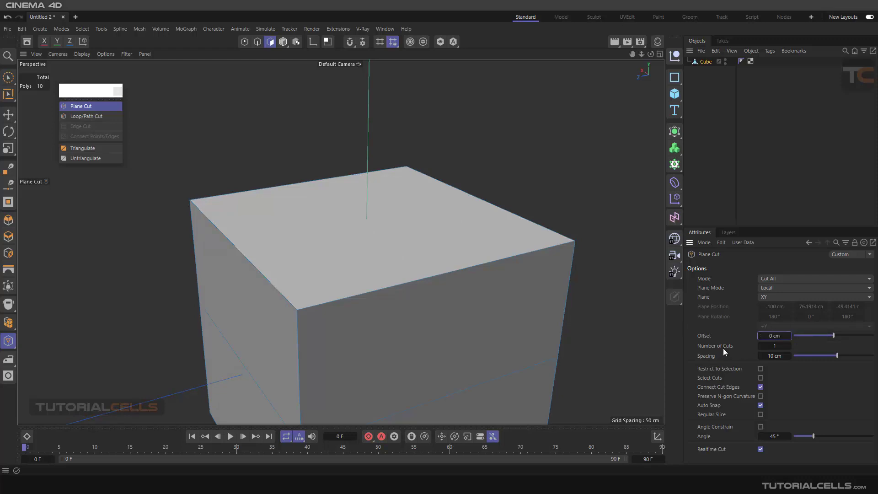
- Set the plane cut to 5 cuts with 20 cm spacing
{"action": "left_click_drag", "start_coordinate": [771, 346], "coordinate": [775, 346]}
{"action": "left_click_drag", "start_coordinate": [621, 317], "coordinate": [509, 287], "text": "alt"}
{"action": "key", "text": "Escape"}
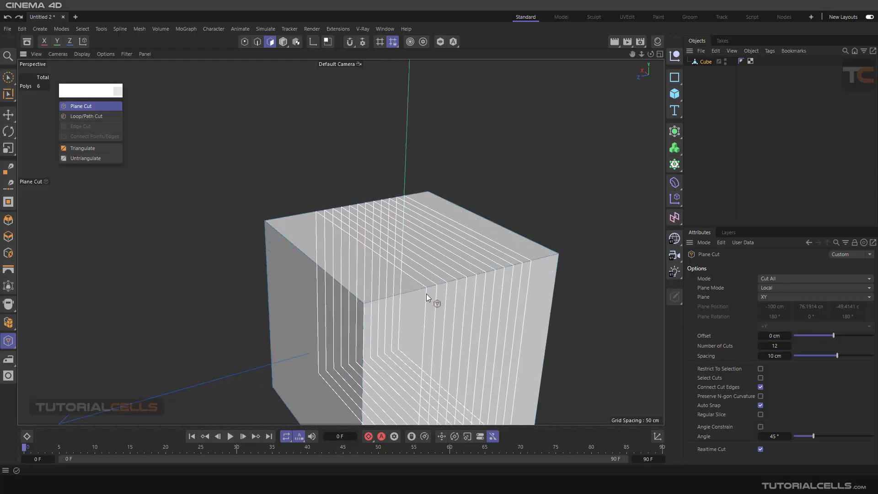
{"action": "double_click", "coordinate": [773, 346]}
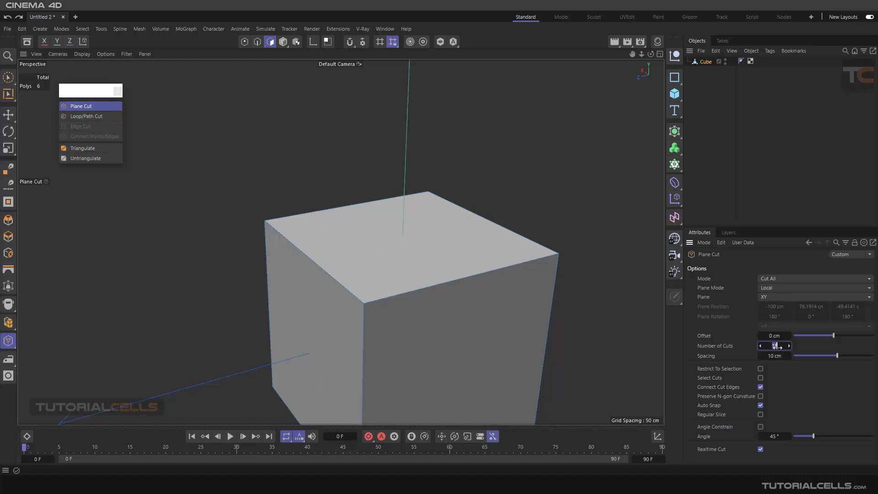
{"action": "type", "text": "5"}
{"action": "double_click", "coordinate": [774, 355]}
{"action": "type", "text": "20"}
{"action": "key", "text": "Return"}
- Test Regular Slice with five slices on the cube, then turn it off and undo the slices
{"action": "left_click_drag", "start_coordinate": [437, 282], "coordinate": [448, 253], "text": "alt"}
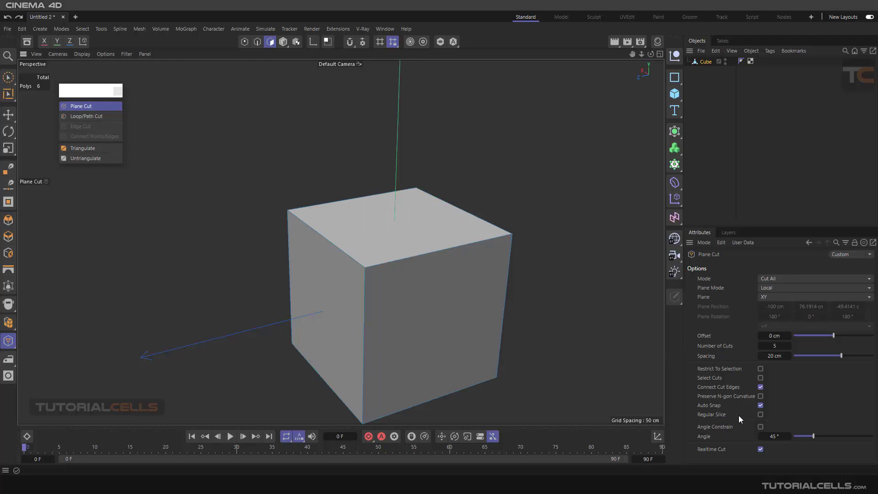
{"action": "left_click", "coordinate": [760, 414]}
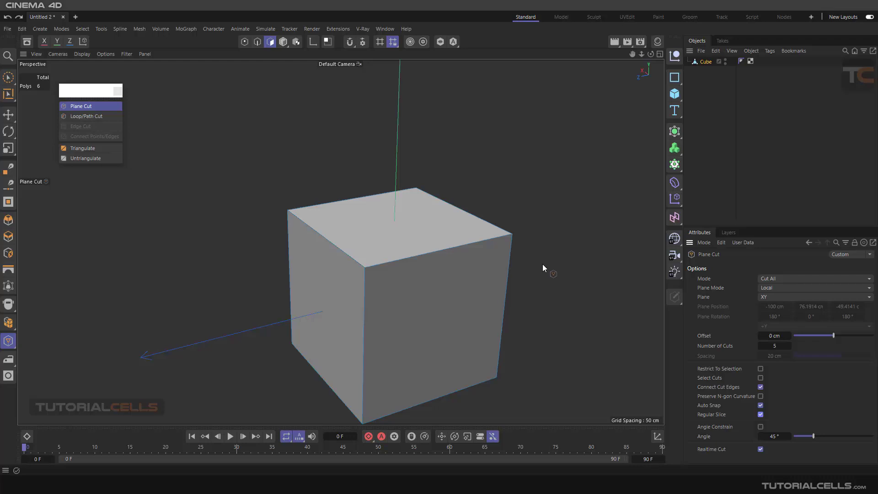
{"action": "left_click", "coordinate": [470, 262]}
{"action": "left_click", "coordinate": [760, 414]}
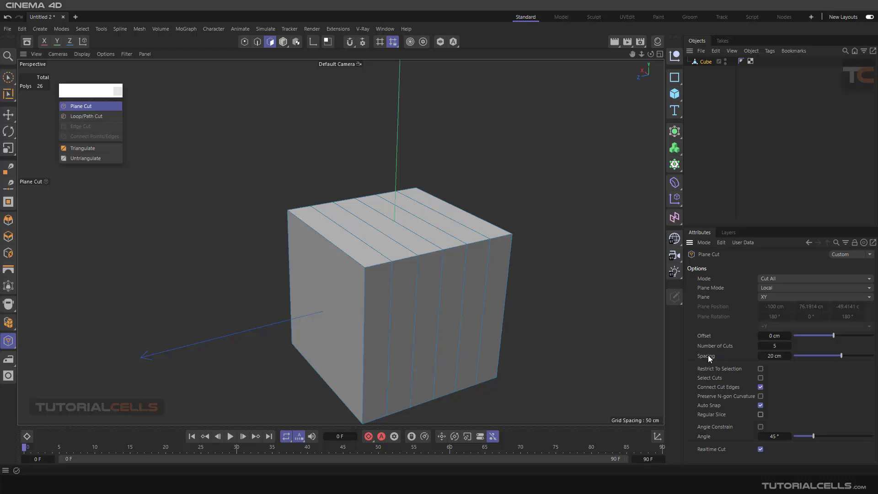
{"action": "key", "text": "ctrl+z"}
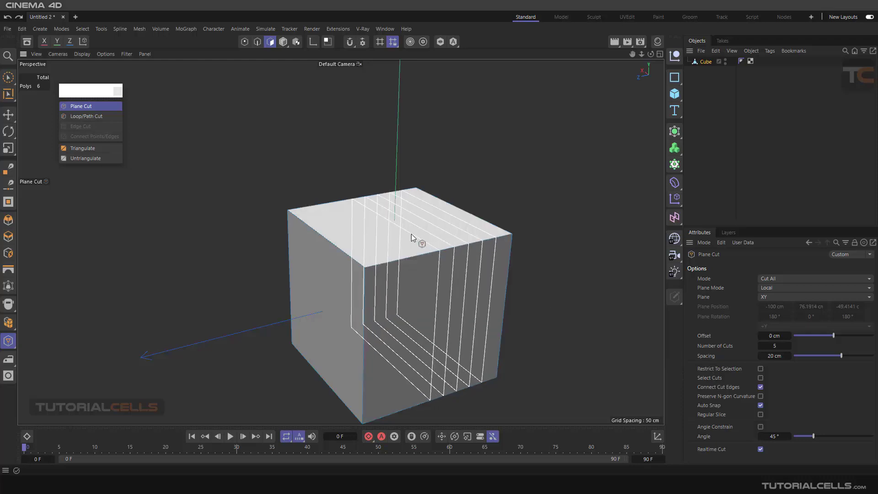
- With the Move tool, select only the cube's top face
{"action": "left_click", "coordinate": [9, 114]}
{"action": "left_click", "coordinate": [373, 223]}
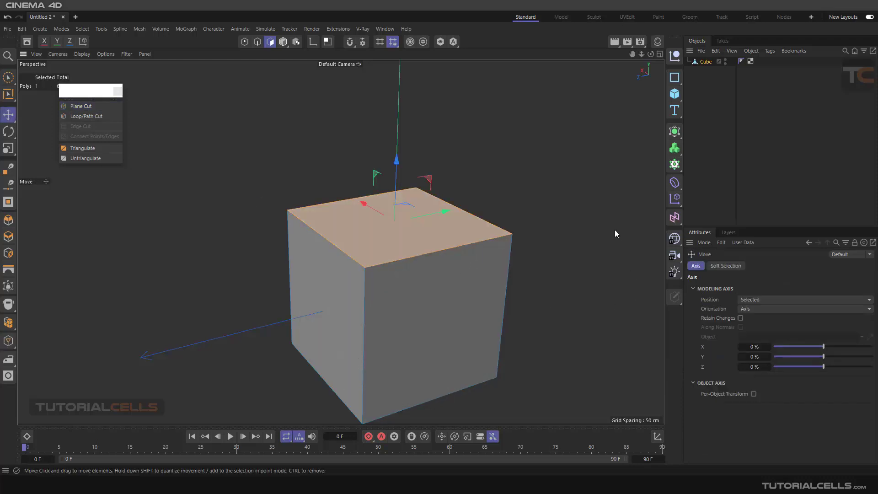
{"action": "scroll", "coordinate": [421, 218], "scroll_direction": "up", "scroll_amount": 3}
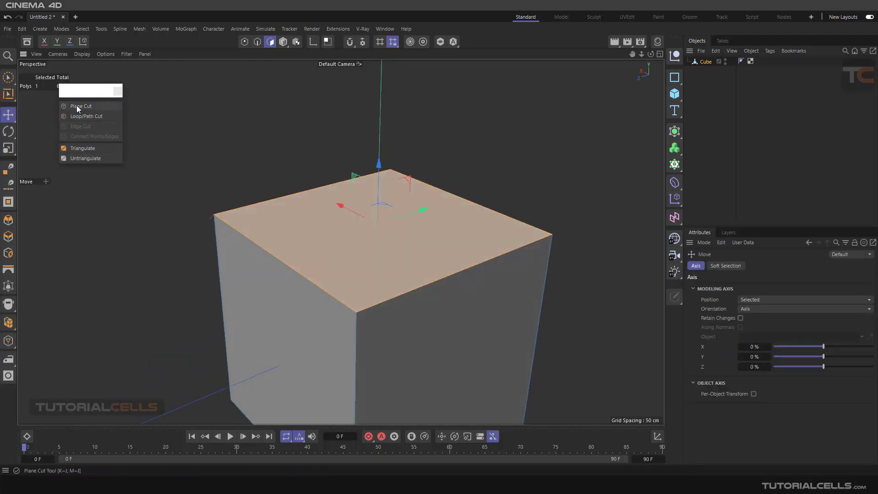
- Cut only the selected top face using Restrict To Selection, undo it, and disable the restriction
{"action": "left_click", "coordinate": [76, 105]}
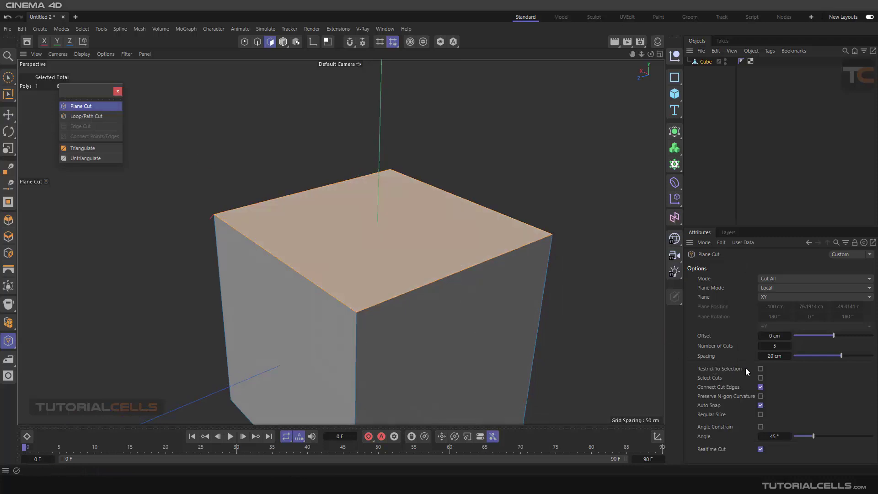
{"action": "left_click", "coordinate": [760, 368]}
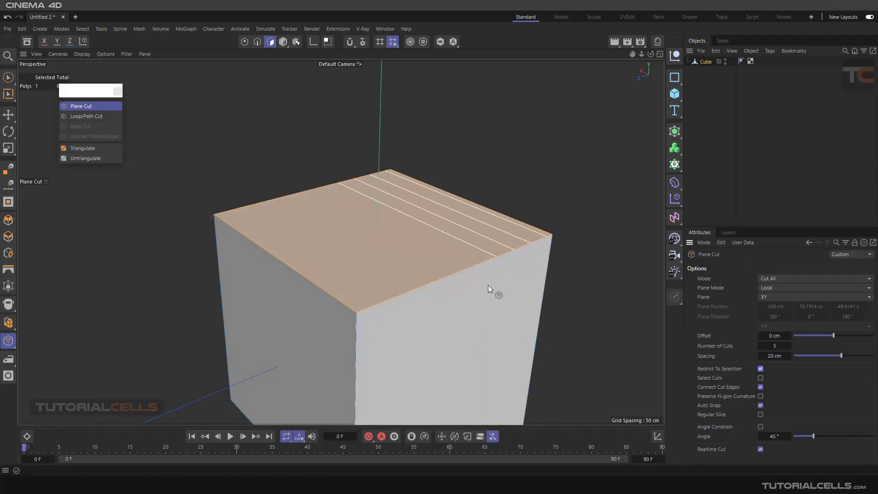
{"action": "left_click", "coordinate": [435, 281]}
{"action": "left_click_drag", "start_coordinate": [636, 347], "coordinate": [613, 302], "text": "alt"}
{"action": "key", "text": "ctrl+z"}
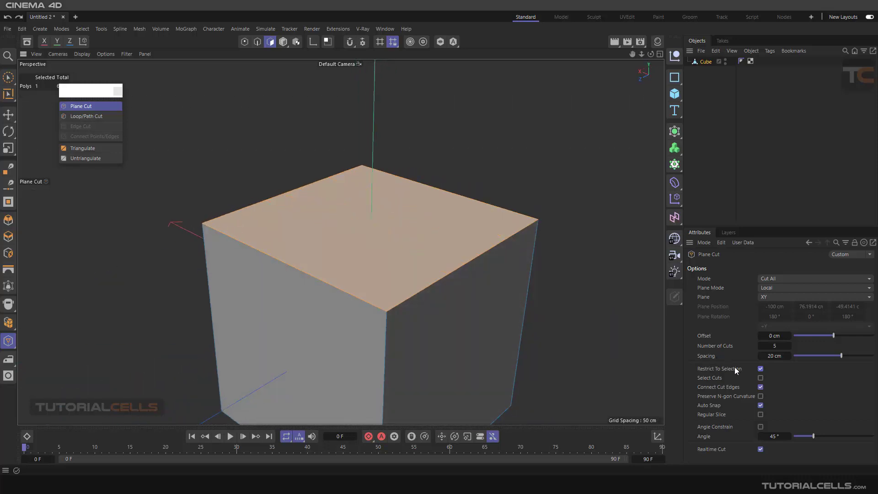
{"action": "left_click", "coordinate": [753, 369]}
{"action": "left_click", "coordinate": [10, 114]}
{"action": "left_click", "coordinate": [274, 134]}
- Set Number of Cuts to 1, enable Select Cuts, and make one cut across the cube
{"action": "left_click", "coordinate": [95, 107]}
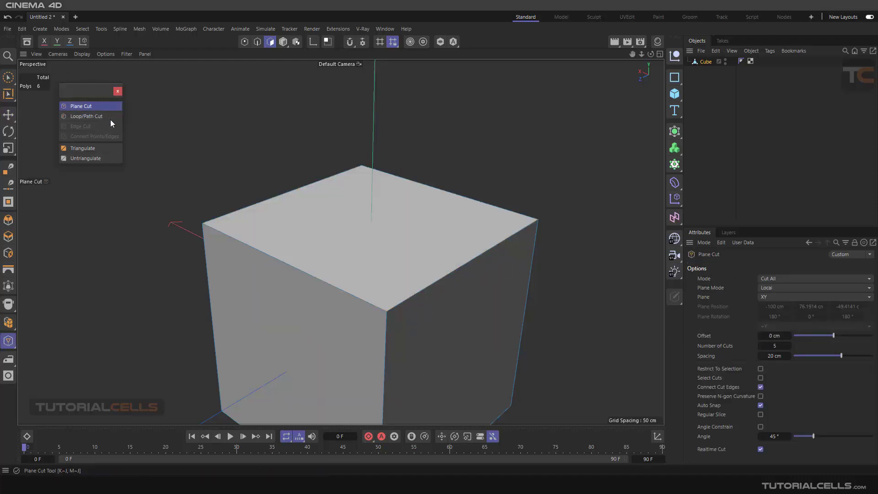
{"action": "left_click", "coordinate": [774, 345]}
{"action": "type", "text": "1"}
{"action": "mouse_move", "coordinate": [446, 263]}
{"action": "left_mouse_down", "text": "alt"}
{"action": "mouse_move", "coordinate": [462, 264]}
{"action": "mouse_move", "coordinate": [432, 232]}
{"action": "mouse_move", "coordinate": [457, 257]}
{"action": "left_mouse_up", "text": "alt"}
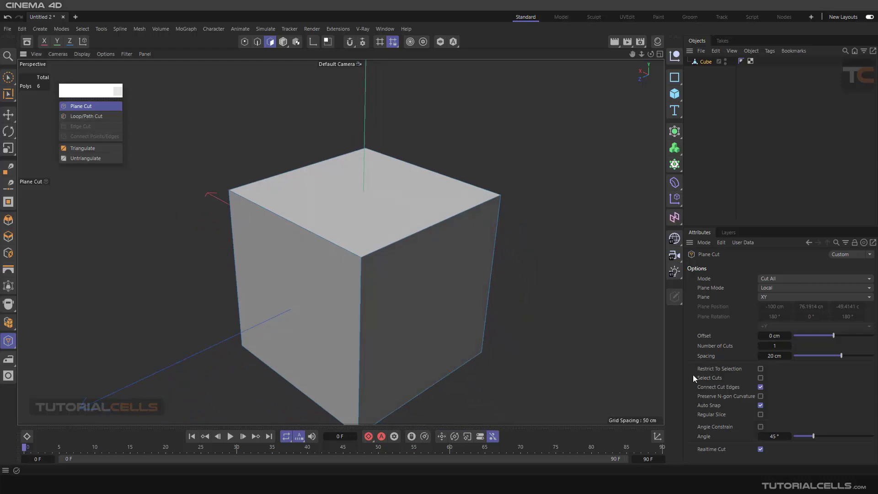
{"action": "left_click", "coordinate": [760, 378]}
{"action": "left_click", "coordinate": [444, 229]}
{"action": "left_click", "coordinate": [12, 116]}
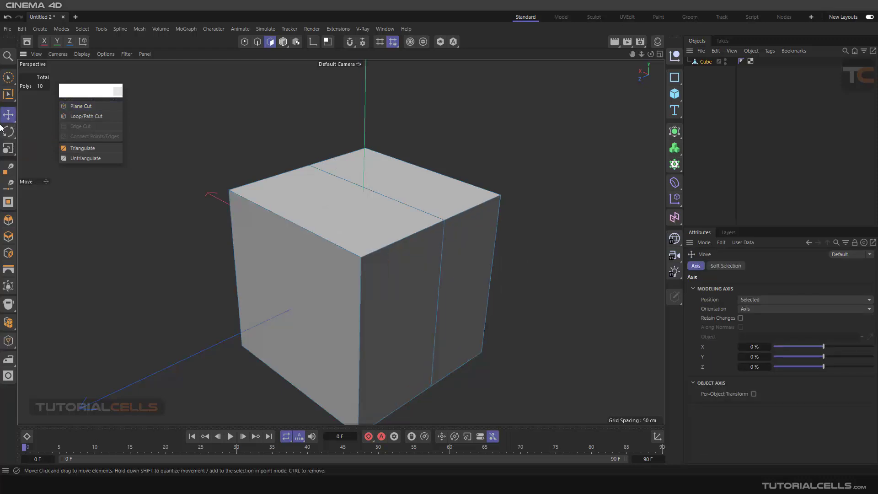
{"action": "left_click", "coordinate": [76, 108]}
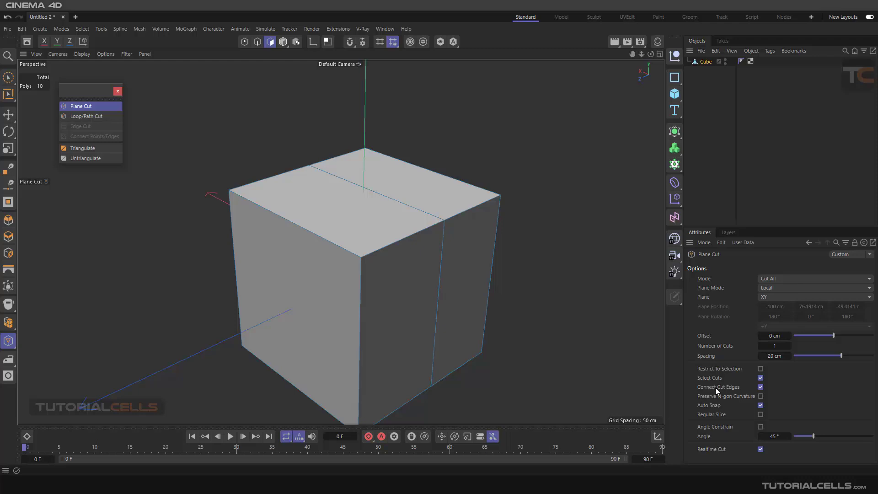
- Switch the cut plane to YZ and add a cut across the cube
{"action": "left_click_drag", "start_coordinate": [408, 249], "coordinate": [511, 248]}
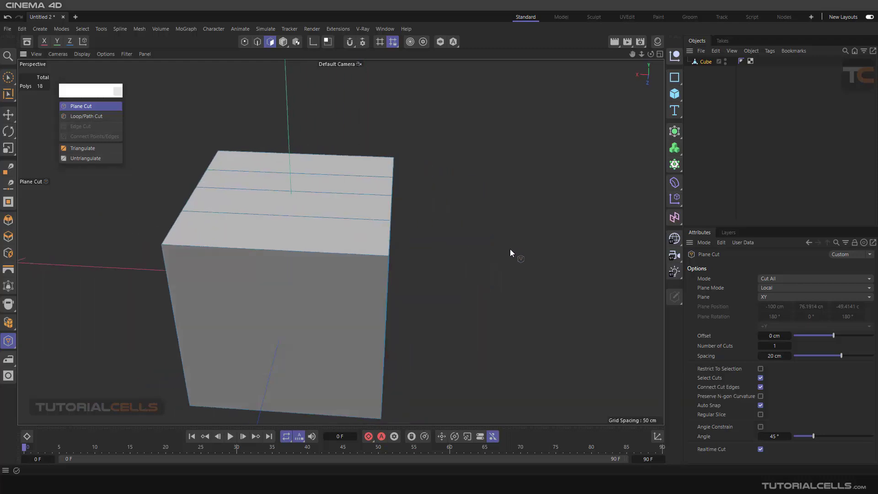
{"action": "left_click_drag", "start_coordinate": [401, 244], "coordinate": [811, 322], "text": "alt"}
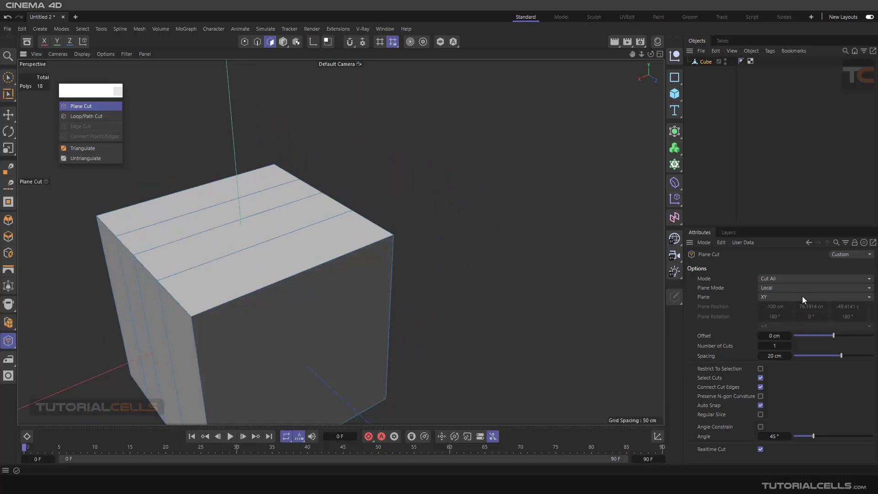
{"action": "left_click", "coordinate": [801, 296]}
{"action": "left_click", "coordinate": [786, 318]}
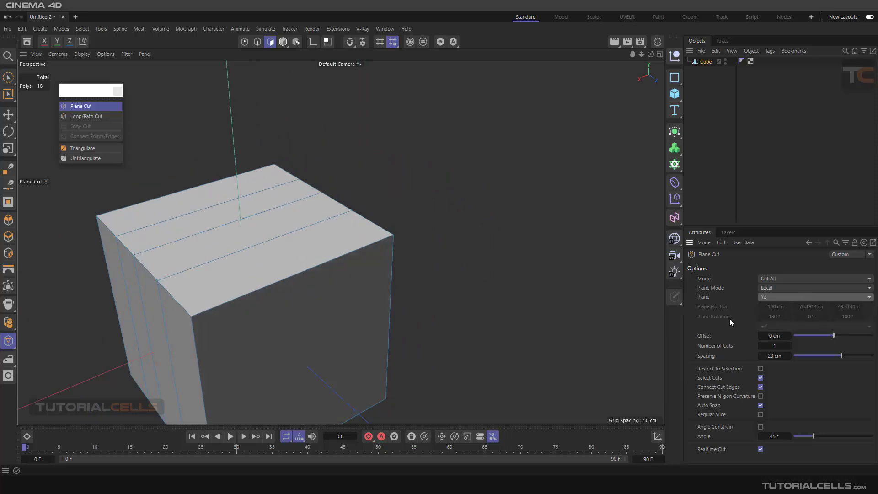
{"action": "left_click_drag", "start_coordinate": [353, 265], "coordinate": [462, 210], "text": "alt"}
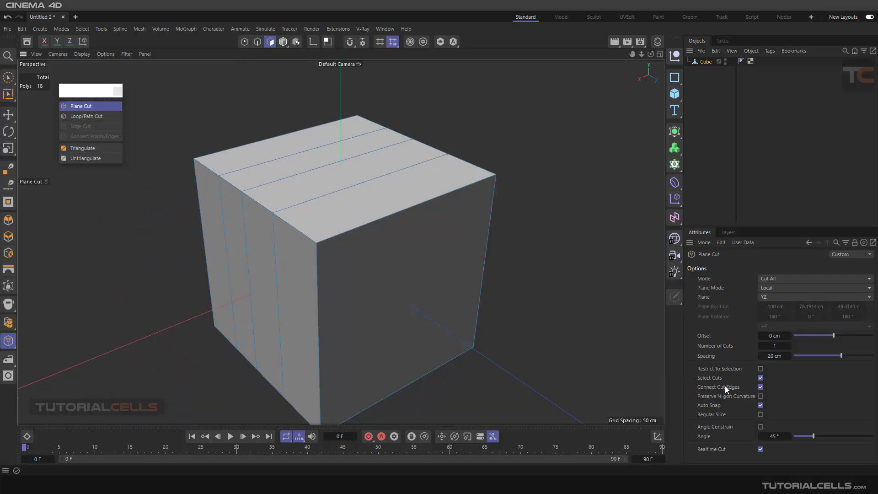
{"action": "left_click", "coordinate": [453, 192]}
- Turn off Connect Cut Edges, add two more unconnected cuts, then go to Move and Point mode
{"action": "left_click", "coordinate": [760, 386]}
{"action": "left_click", "coordinate": [394, 213]}
{"action": "left_click", "coordinate": [471, 185]}
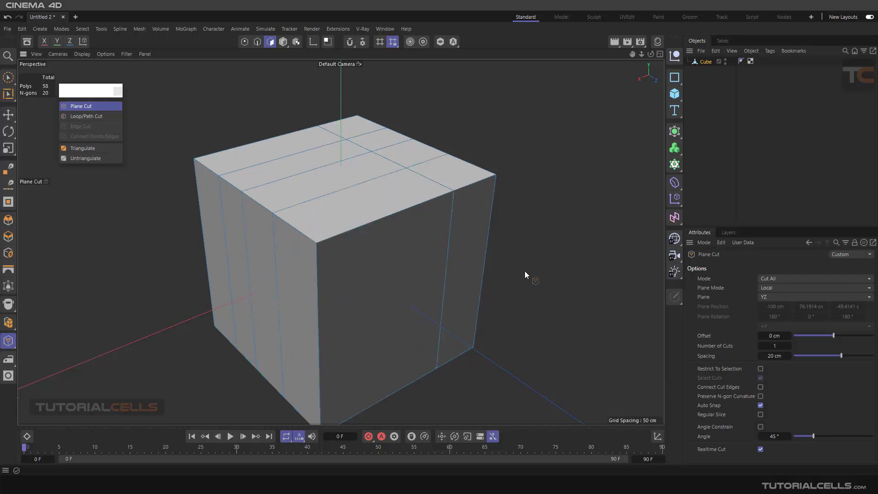
{"action": "left_click", "coordinate": [8, 114]}
{"action": "left_click", "coordinate": [244, 41]}
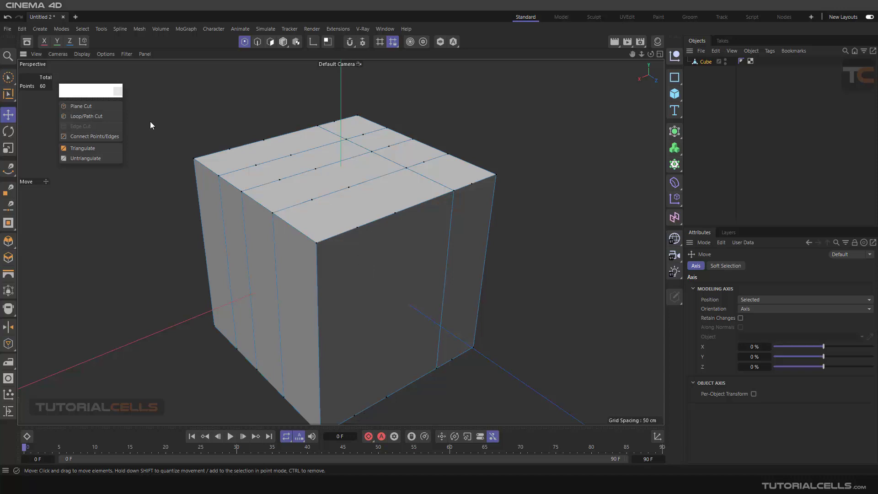
- Reselect Plane Cut, re-enable Connect Cut Edges, and undo the extra cuts
{"action": "left_click", "coordinate": [100, 106]}
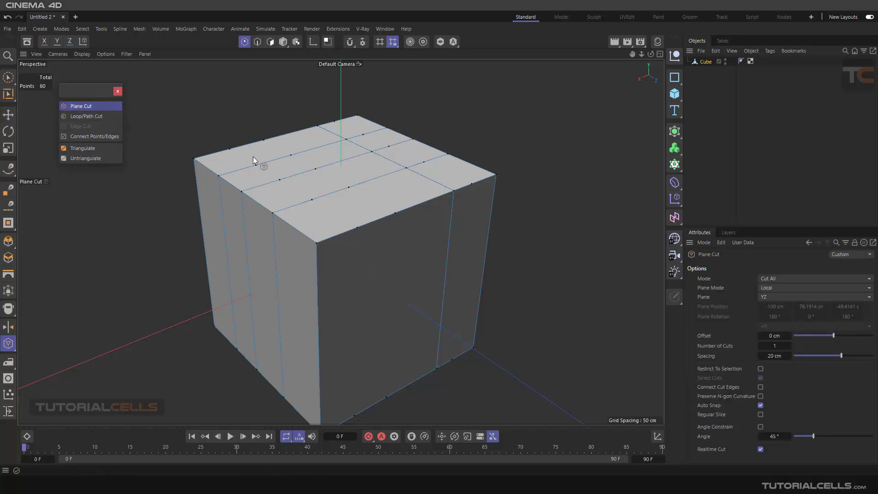
{"action": "left_click", "coordinate": [760, 387]}
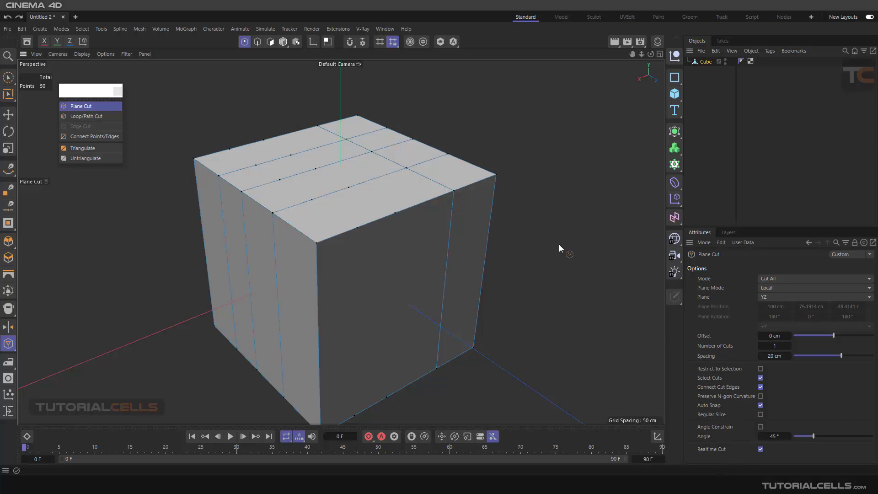
{"action": "key", "text": "ctrl+z"}
{"action": "key", "text": "ctrl+z"}
{"action": "key", "text": "ctrl+z"}
{"action": "key", "text": "ctrl+z"}
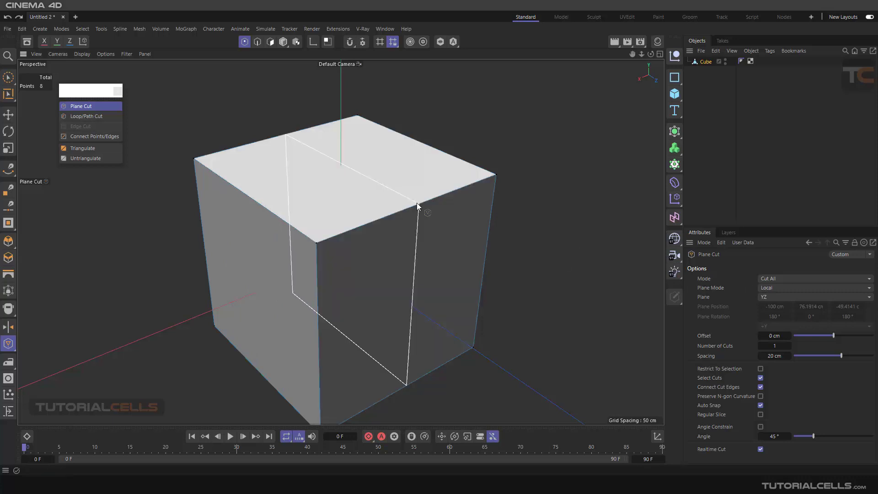
- Set the cut mode to Split and split the cube down the middle
{"action": "left_click", "coordinate": [772, 278]}
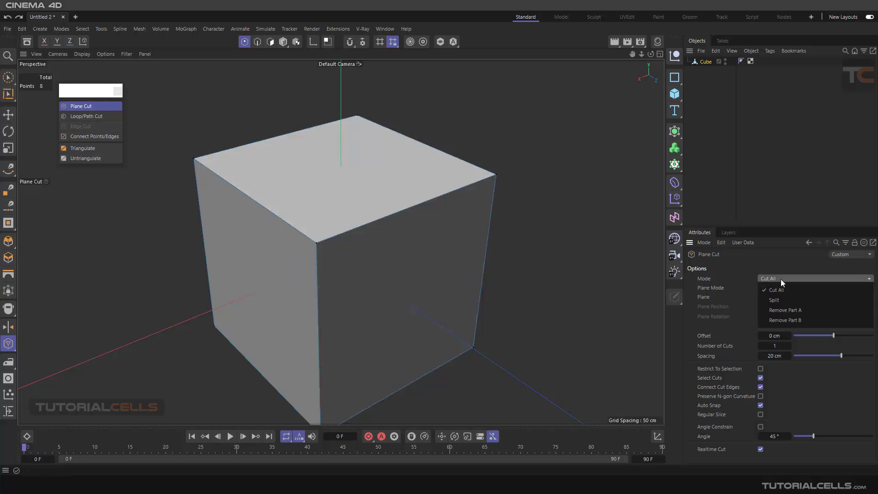
{"action": "left_click", "coordinate": [793, 298]}
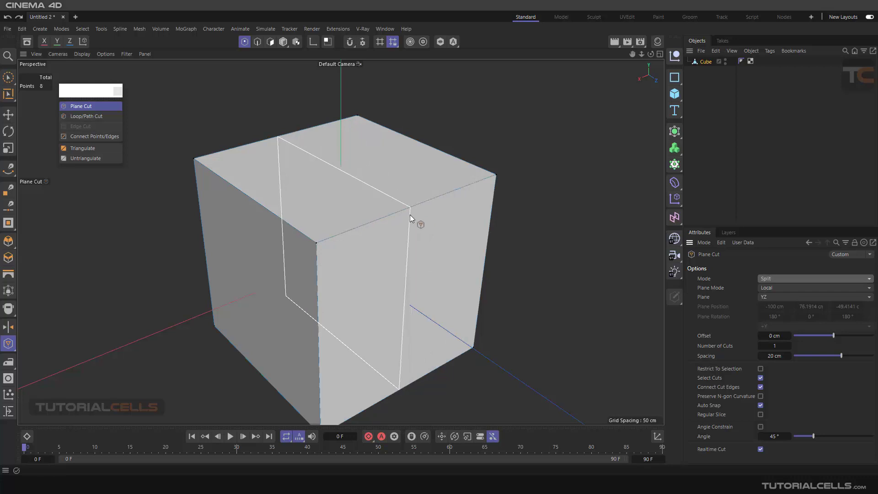
{"action": "left_click", "coordinate": [410, 215]}
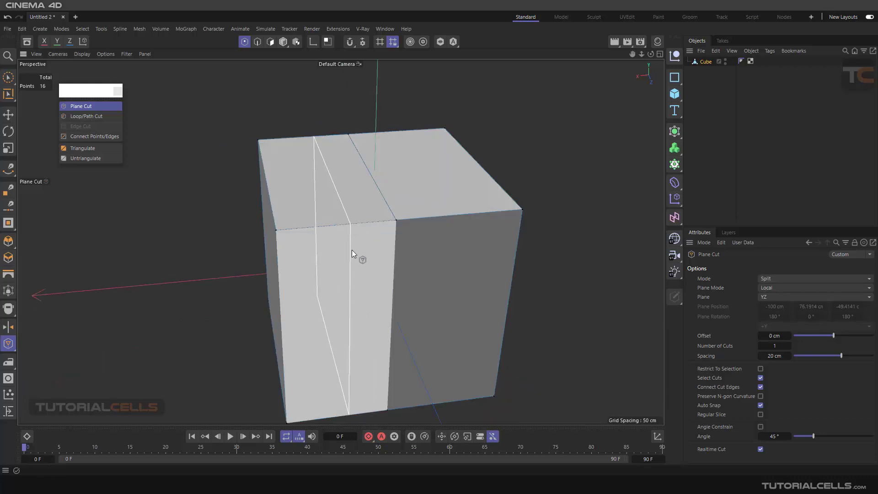
{"action": "left_click_drag", "start_coordinate": [349, 246], "coordinate": [393, 252], "text": "alt"}
- Select the right half's connected polygons, drag it away from the rest, then undo the move
{"action": "key", "text": "e"}
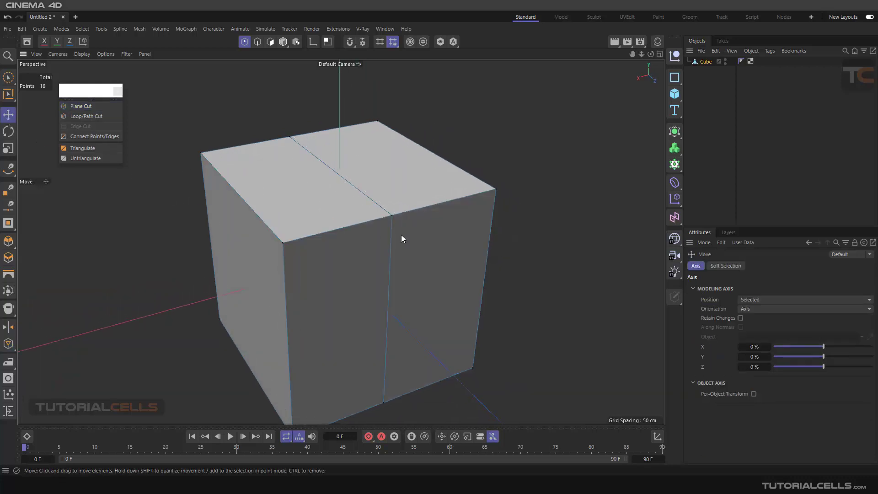
{"action": "left_click", "coordinate": [413, 225]}
{"action": "left_click", "coordinate": [270, 41]}
{"action": "left_click", "coordinate": [387, 161]}
{"action": "left_click", "coordinate": [82, 29]}
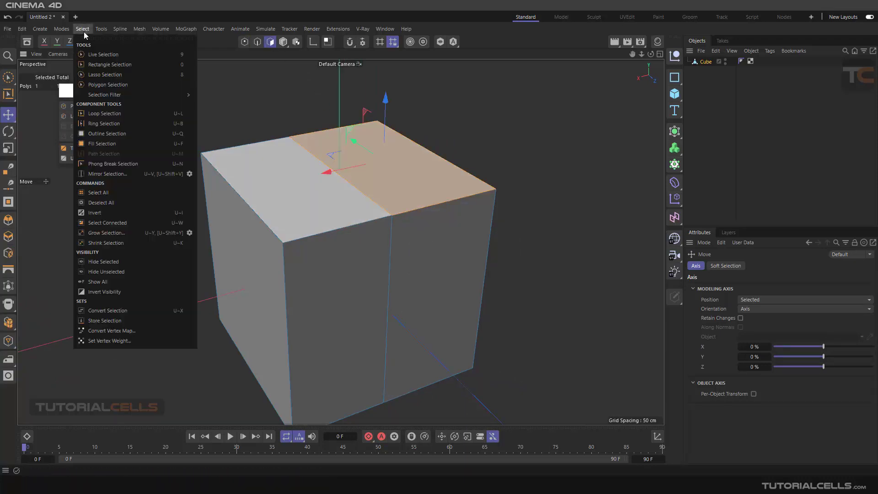
{"action": "left_click", "coordinate": [107, 222]}
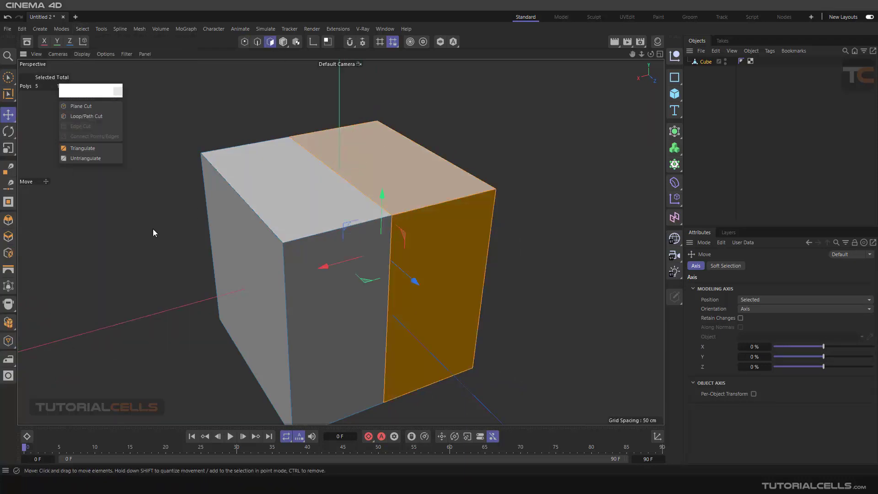
{"action": "left_click_drag", "start_coordinate": [468, 271], "coordinate": [439, 272], "text": "alt"}
{"action": "left_click_drag", "start_coordinate": [331, 251], "coordinate": [399, 243]}
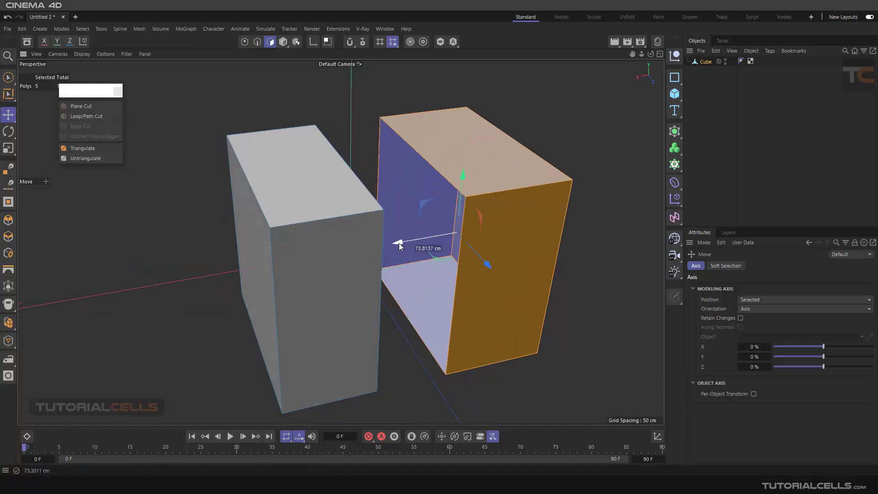
{"action": "key", "text": "ctrl+z"}
{"action": "key", "text": "ctrl+z"}
{"action": "key", "text": "ctrl+z"}
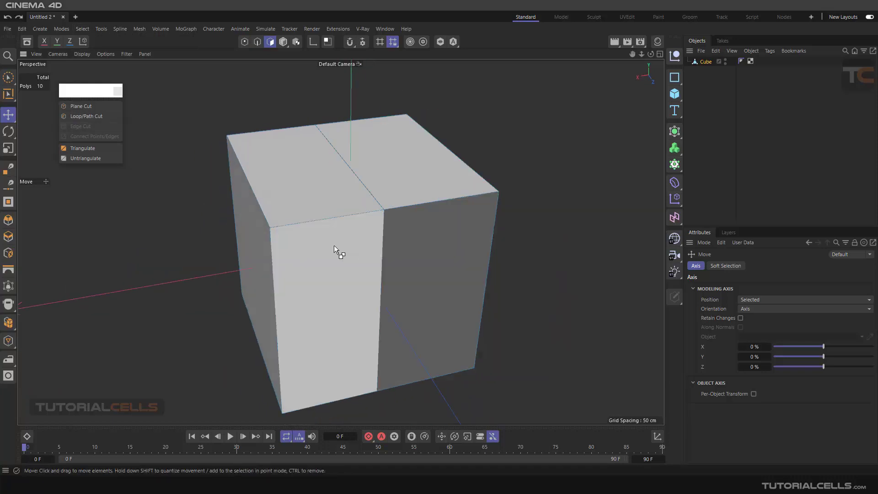
{"action": "left_click_drag", "start_coordinate": [330, 250], "coordinate": [392, 228], "text": "alt"}
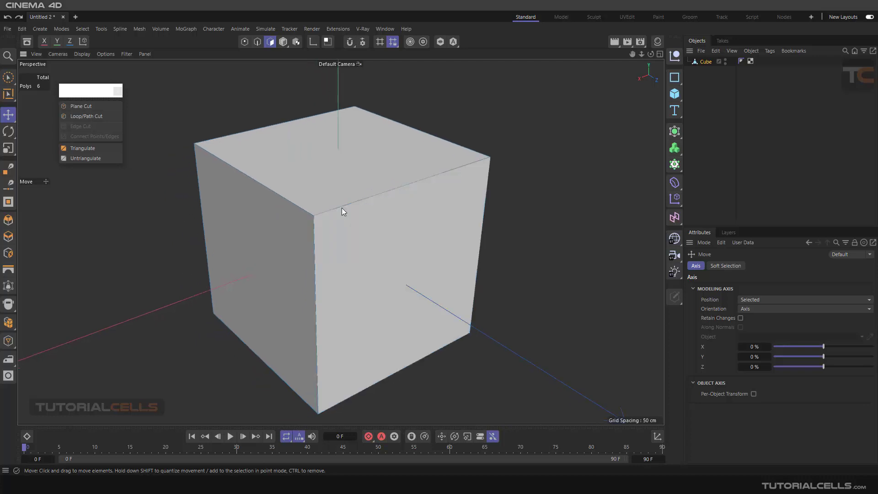
- Try a Plane Cut in Remove Part A mode on the cube, then undo it
{"action": "left_click", "coordinate": [110, 105]}
{"action": "left_click", "coordinate": [771, 278]}
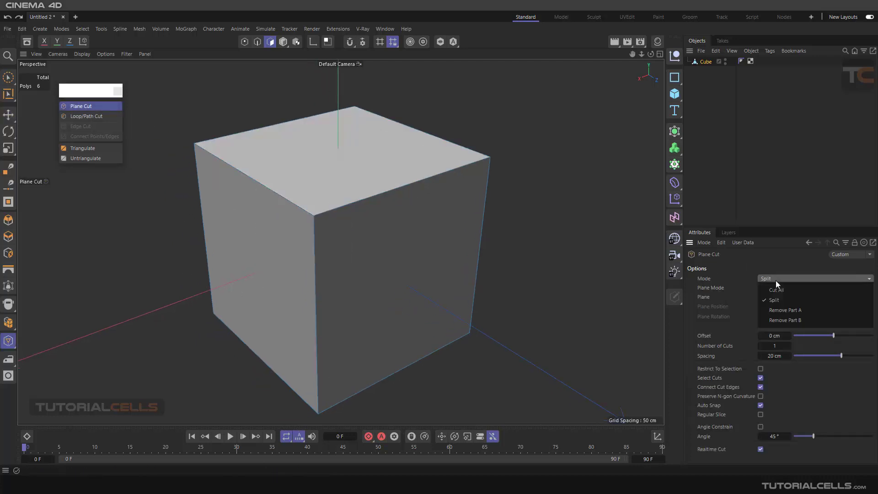
{"action": "left_click", "coordinate": [786, 310]}
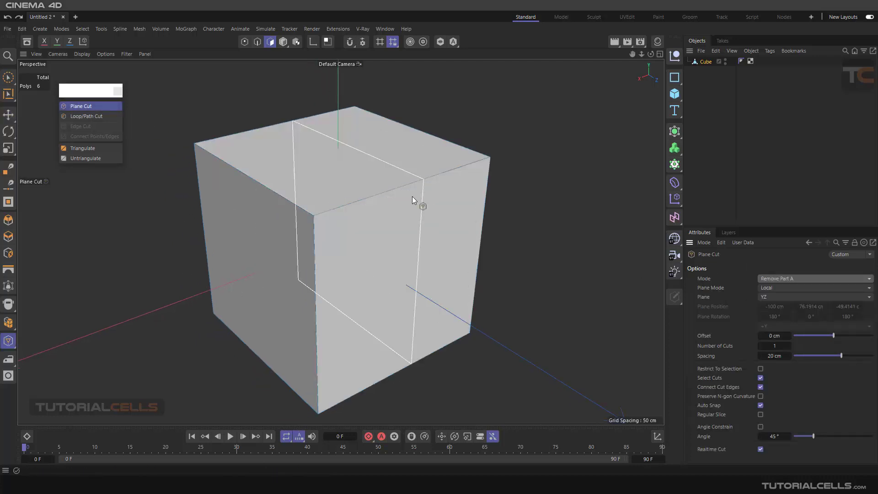
{"action": "left_click", "coordinate": [462, 174]}
{"action": "key", "text": "ctrl+z"}
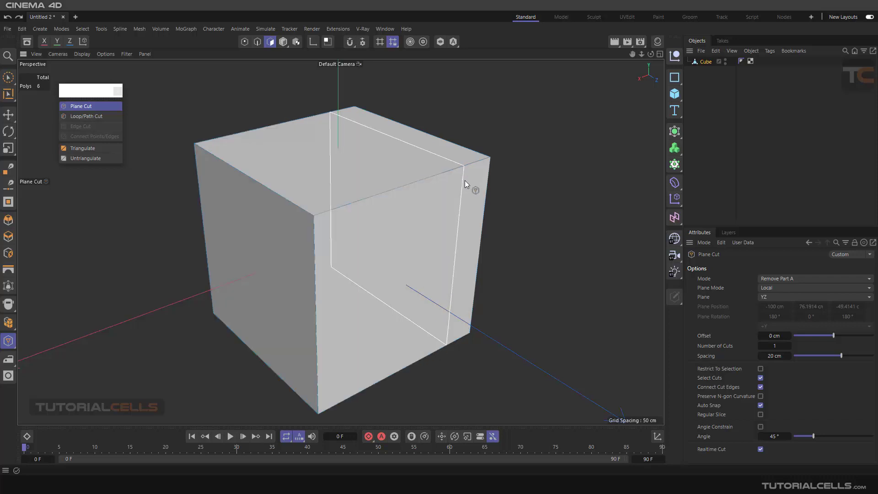
- Cut off the cube's right end with Remove Part B mode and inspect the open box
{"action": "left_click", "coordinate": [775, 279]}
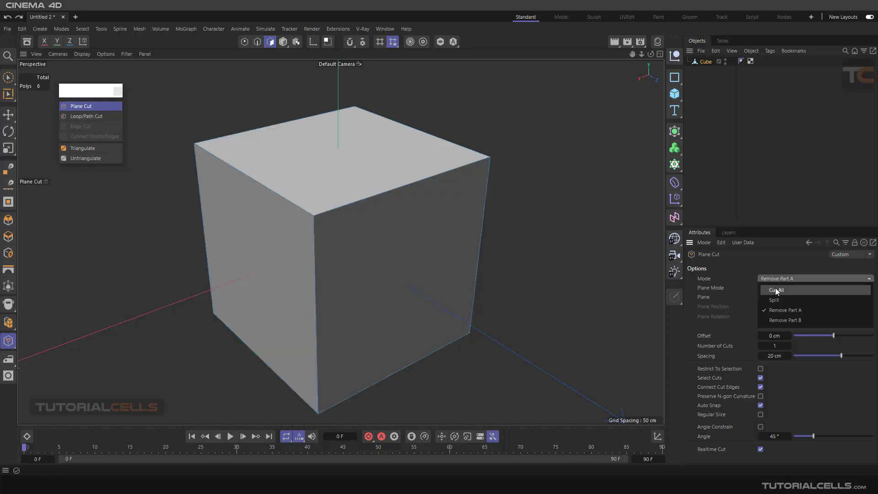
{"action": "left_click", "coordinate": [776, 320]}
{"action": "left_click", "coordinate": [459, 167]}
{"action": "left_click", "coordinate": [451, 172]}
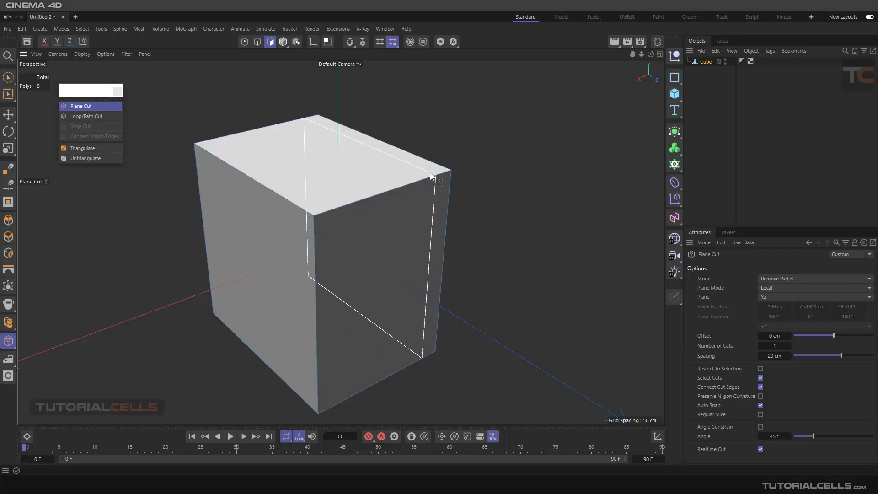
{"action": "mouse_move", "coordinate": [478, 207]}
{"action": "left_mouse_down", "text": "alt"}
{"action": "mouse_move", "coordinate": [366, 193]}
{"action": "mouse_move", "coordinate": [470, 202]}
{"action": "left_mouse_up", "text": "alt"}
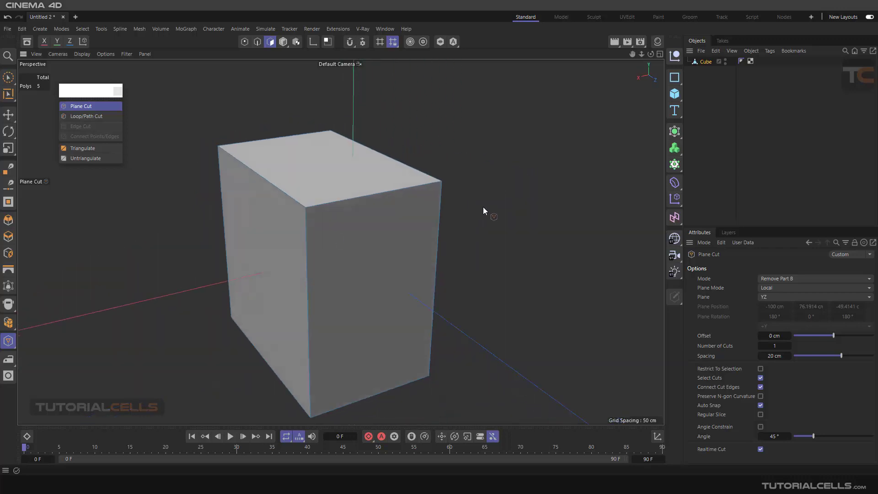
{"action": "left_click", "coordinate": [766, 279]}
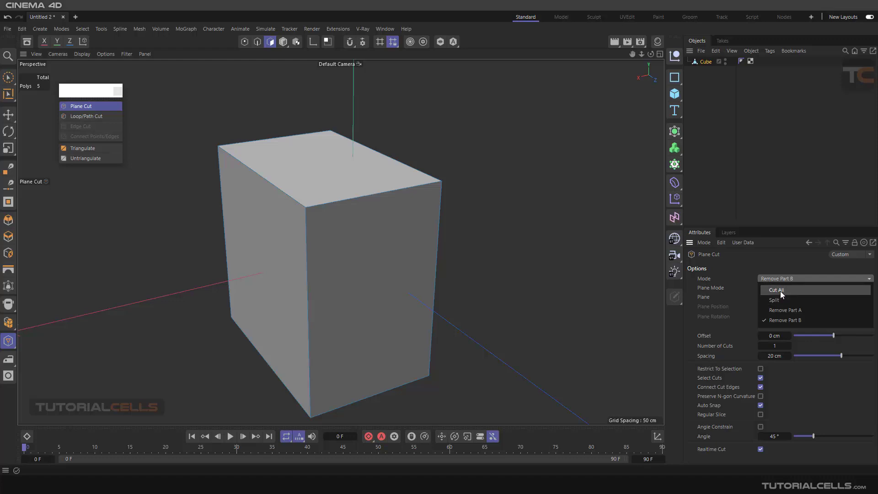
- Switch the Plane Cut mode to Cut All and zoom out on the trimmed box
{"action": "left_click", "coordinate": [780, 290]}
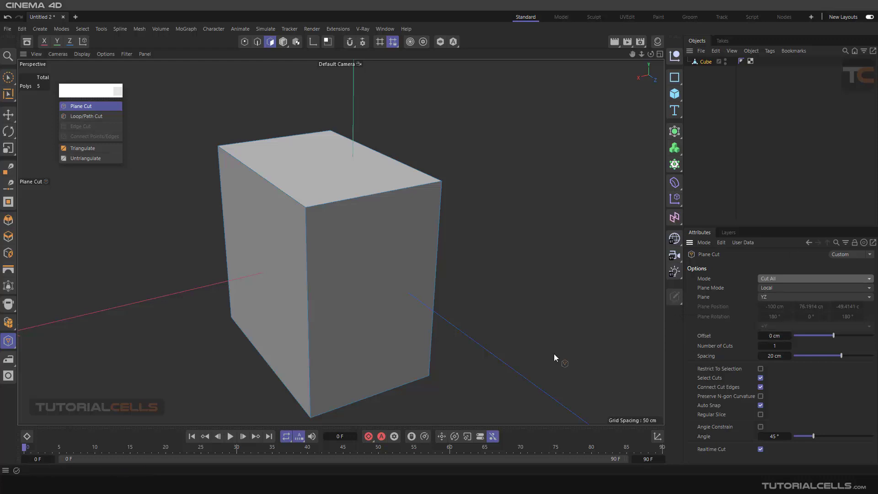
{"action": "scroll", "coordinate": [567, 371], "scroll_direction": "down", "scroll_amount": 3}
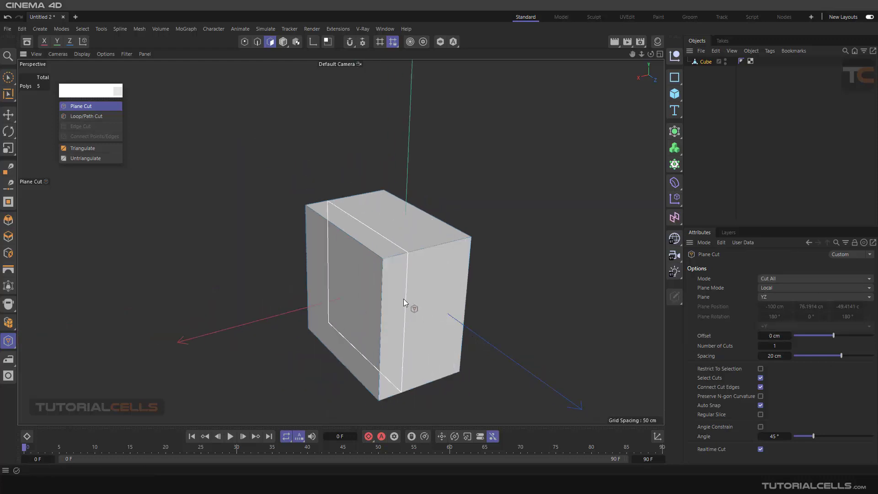